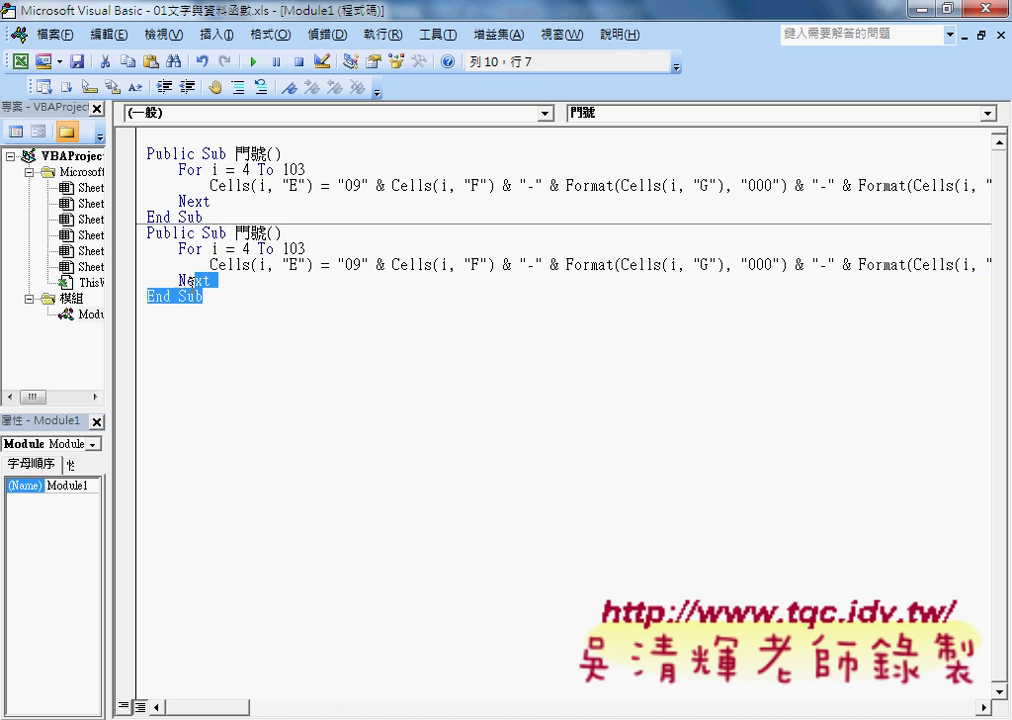
Delete the duplicate block and paste a copy of the 門號 procedure below End Sub.
key(Delete)
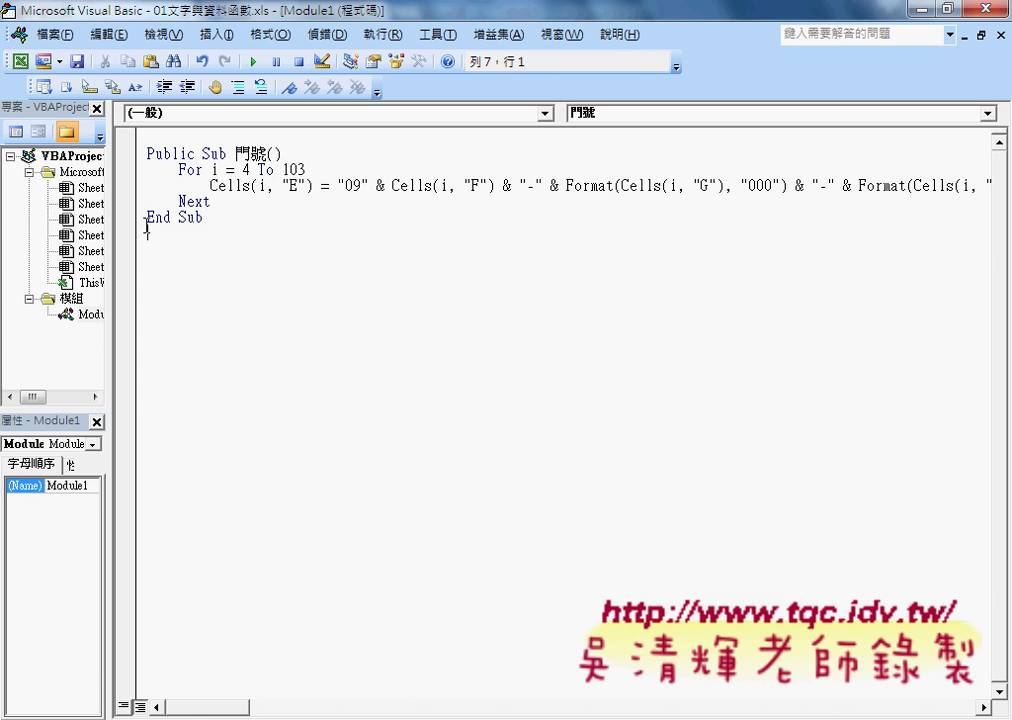
drag(181, 226, 132, 163)
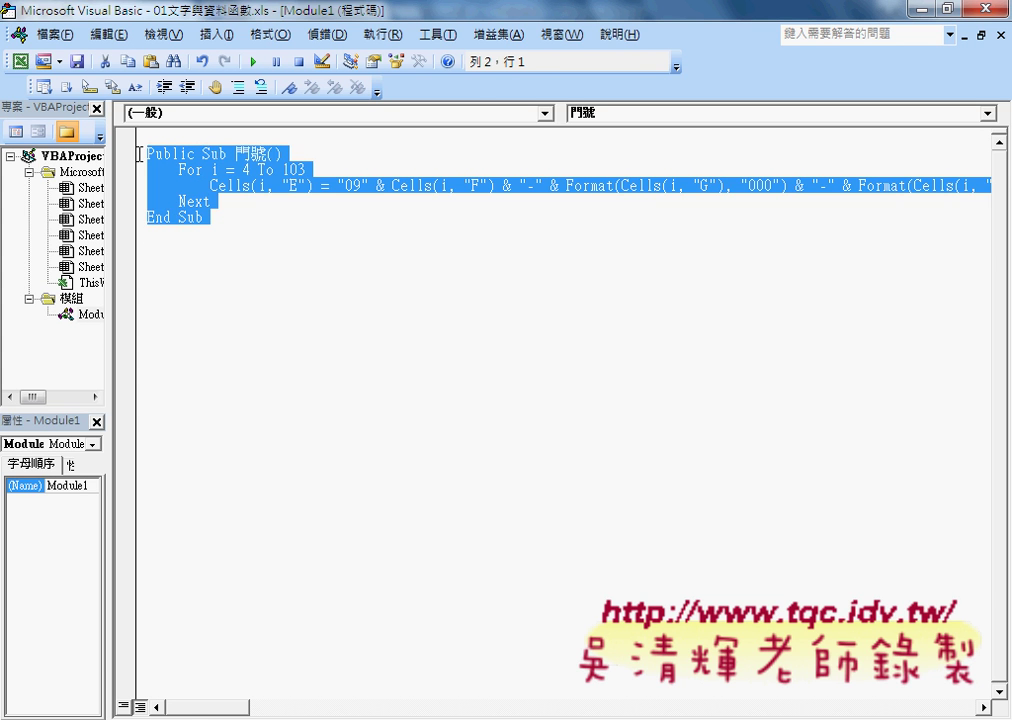
right_click(141, 134)
click(180, 172)
click(181, 237)
right_click(181, 240)
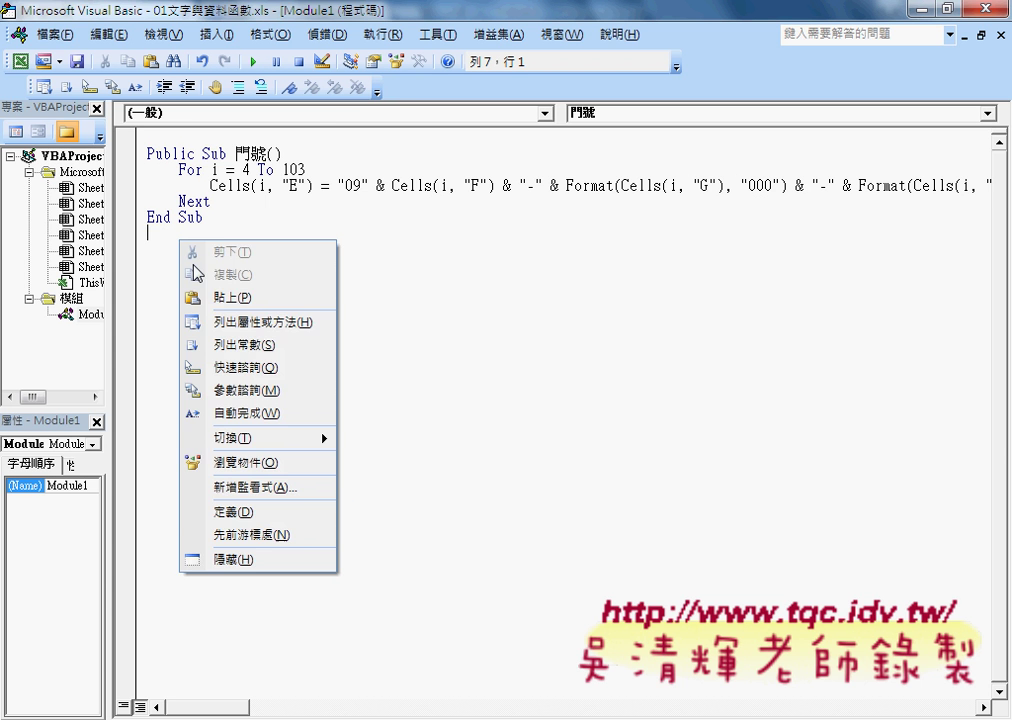
click(220, 300)
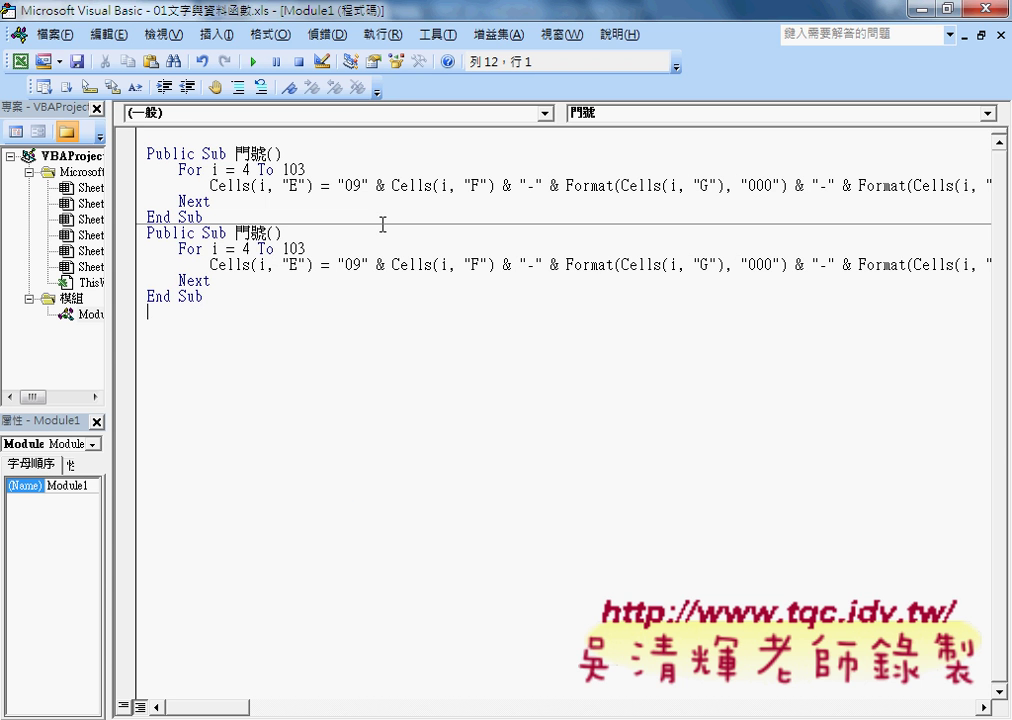
Rename the copied procedure from 門號 to 清除 using Chinese input.
drag(236, 233, 267, 233)
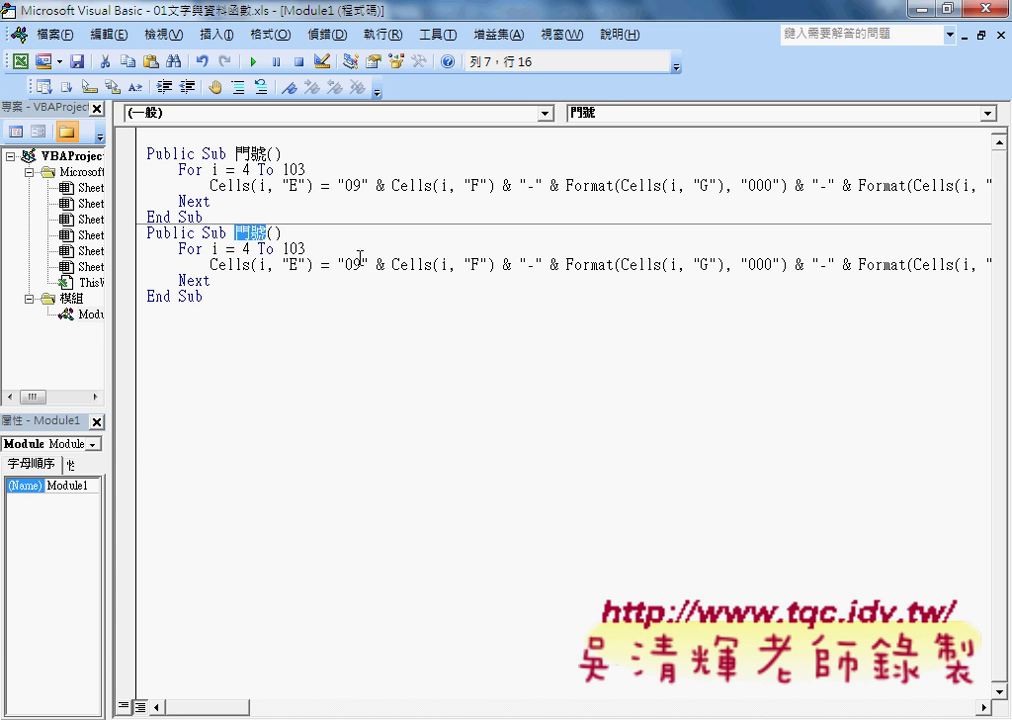
text(7e)
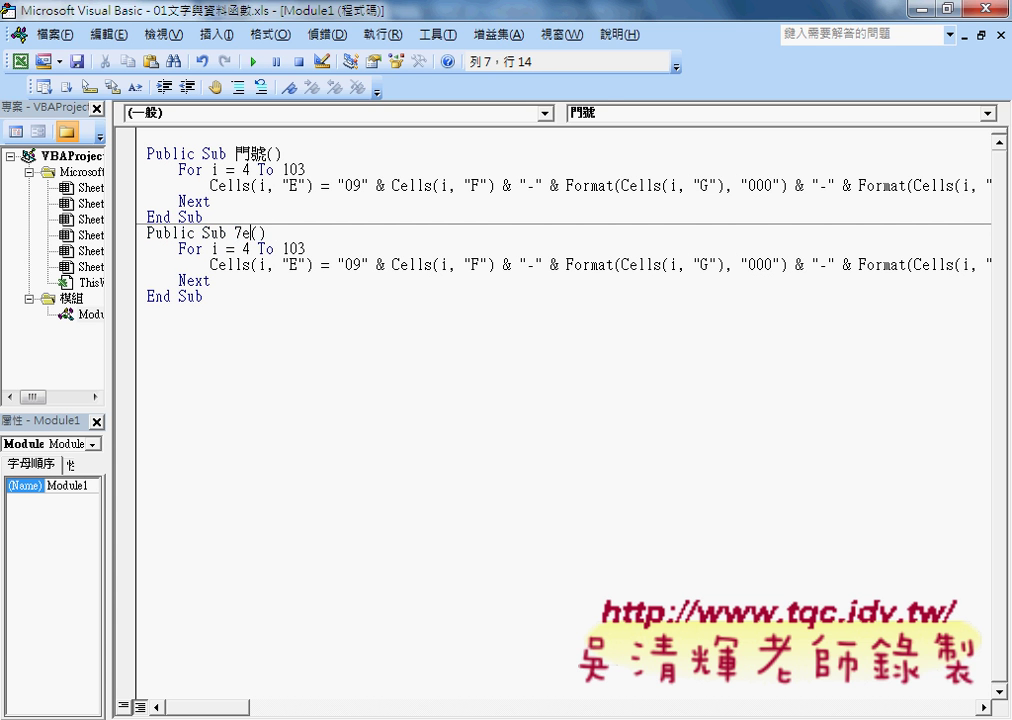
key(BackSpace)
key(BackSpace)
key(ctrl+space)
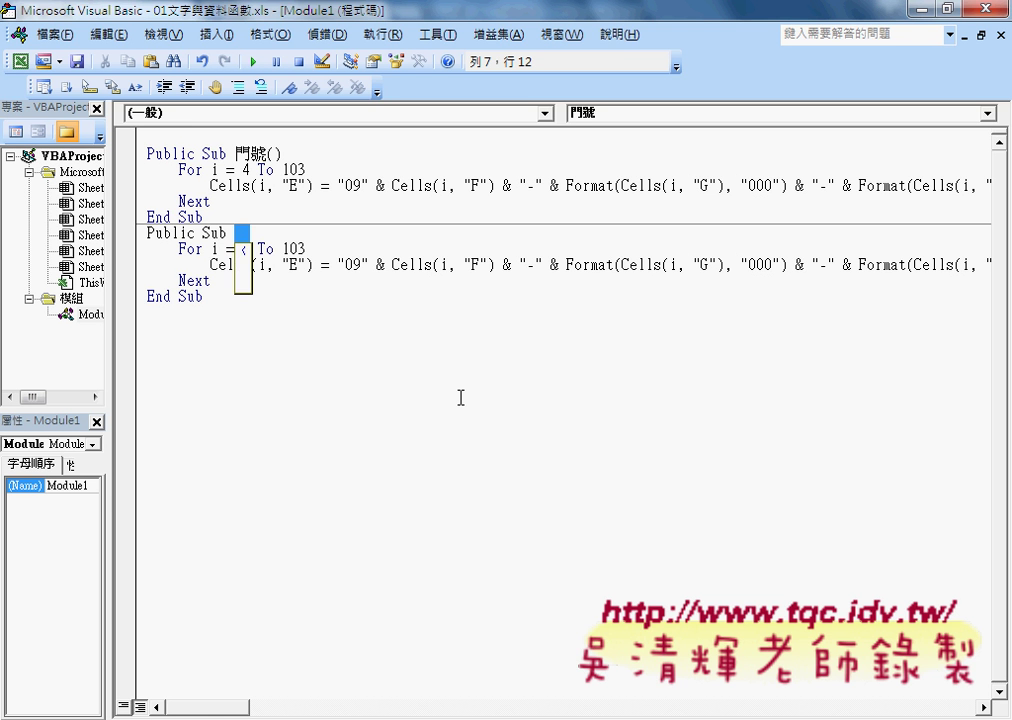
text(清)
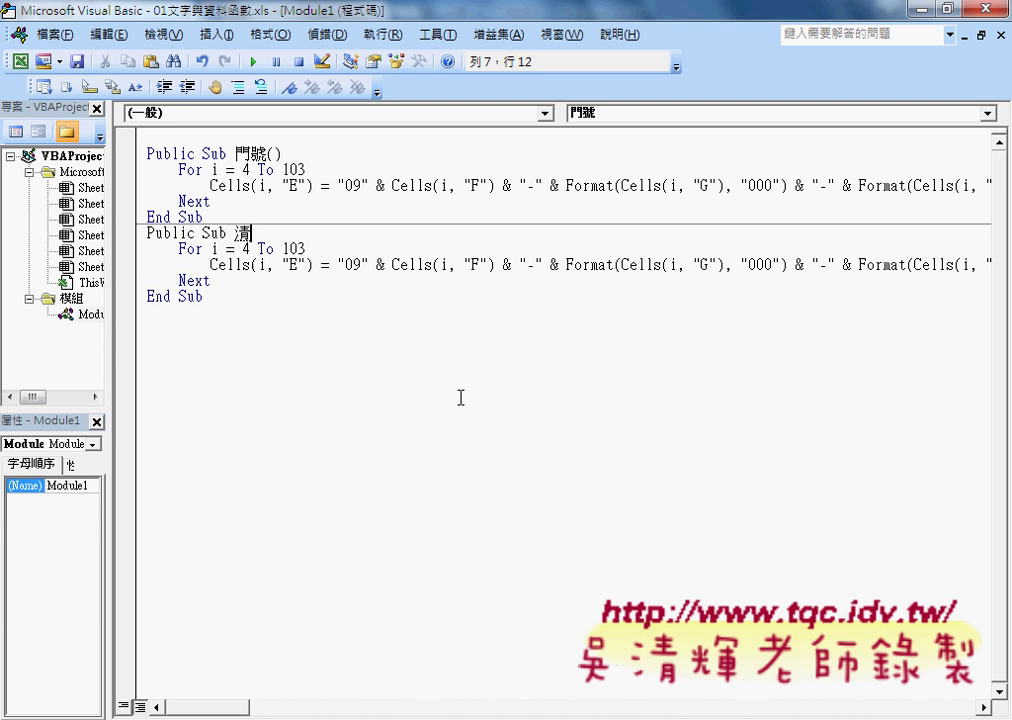
text(t)
text(除)
text(())
In 清除, replace the phone-number formula after Cells(i, "E") = with an empty string "".
click(322, 263)
click(344, 262)
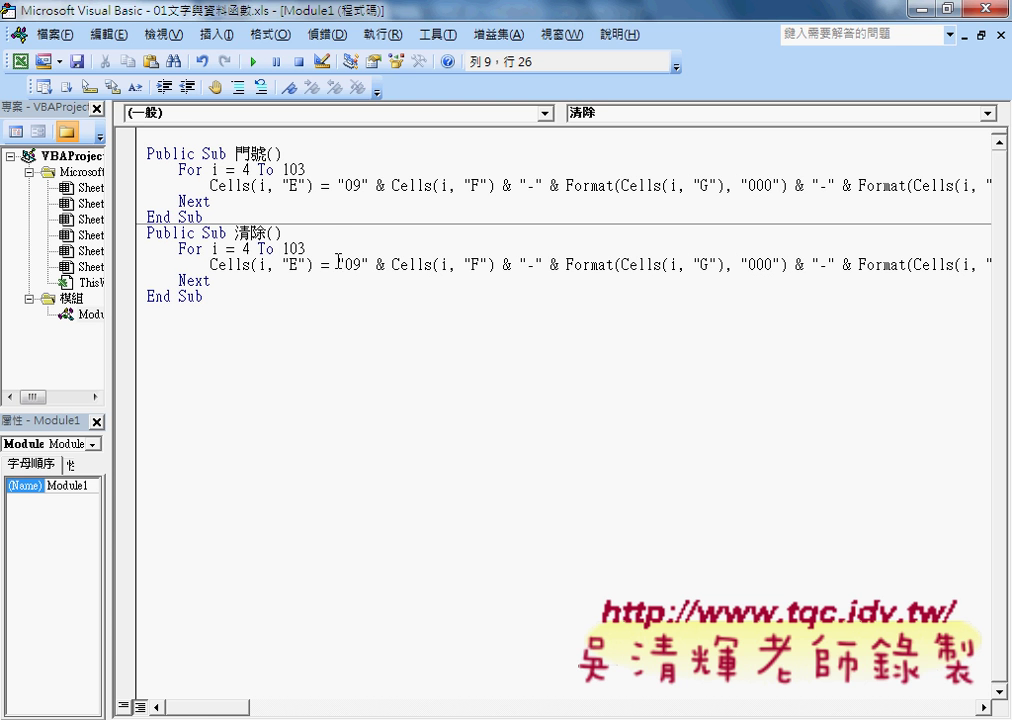
mouse_move(338, 261)
mouse_down()
mouse_move(452, 262)
mouse_move(311, 248)
mouse_up()
drag(1008, 253, 987, 263)
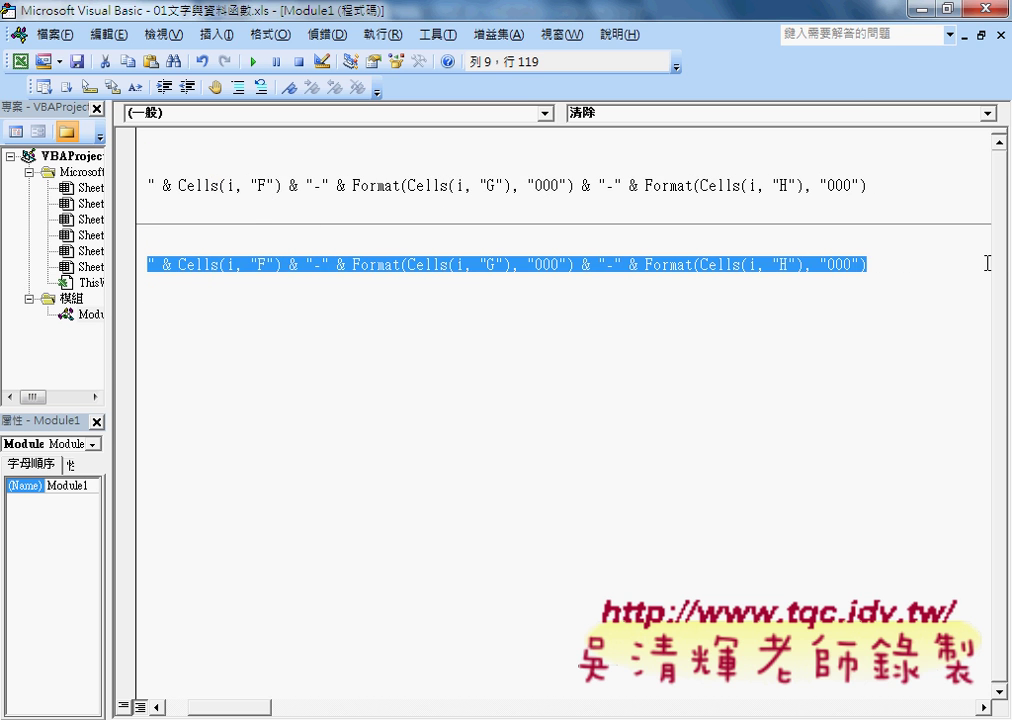
key(Delete)
text("E") = "")
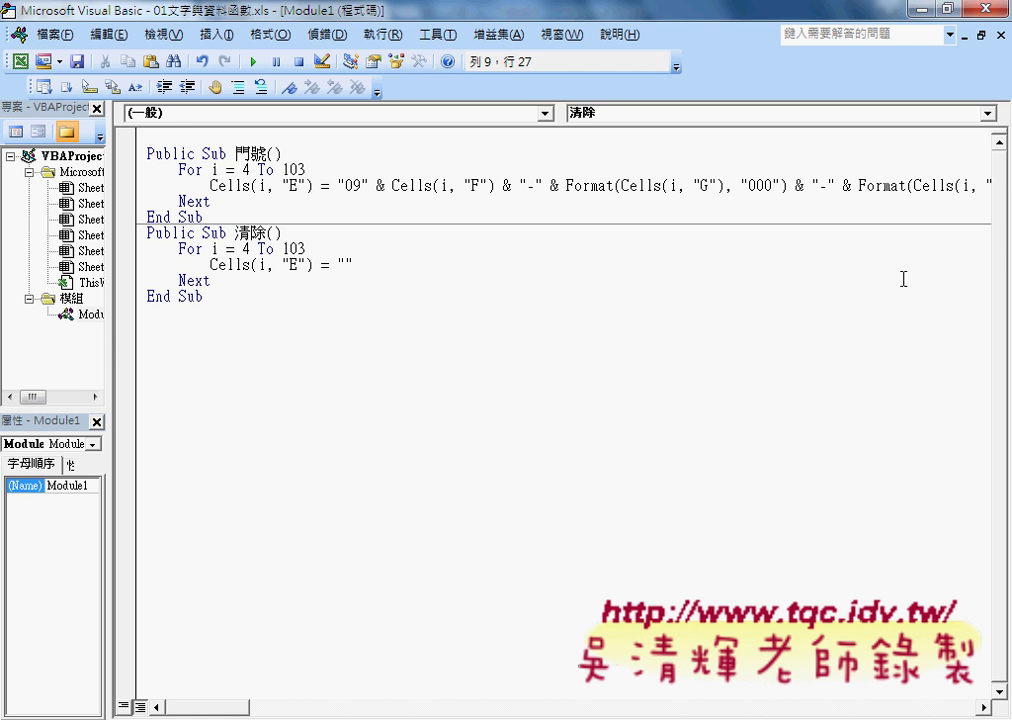
drag(352, 264, 209, 264)
Shrink the VBA editor and hide Chrome so the editor sits beside the worksheet.
double_click(339, 14)
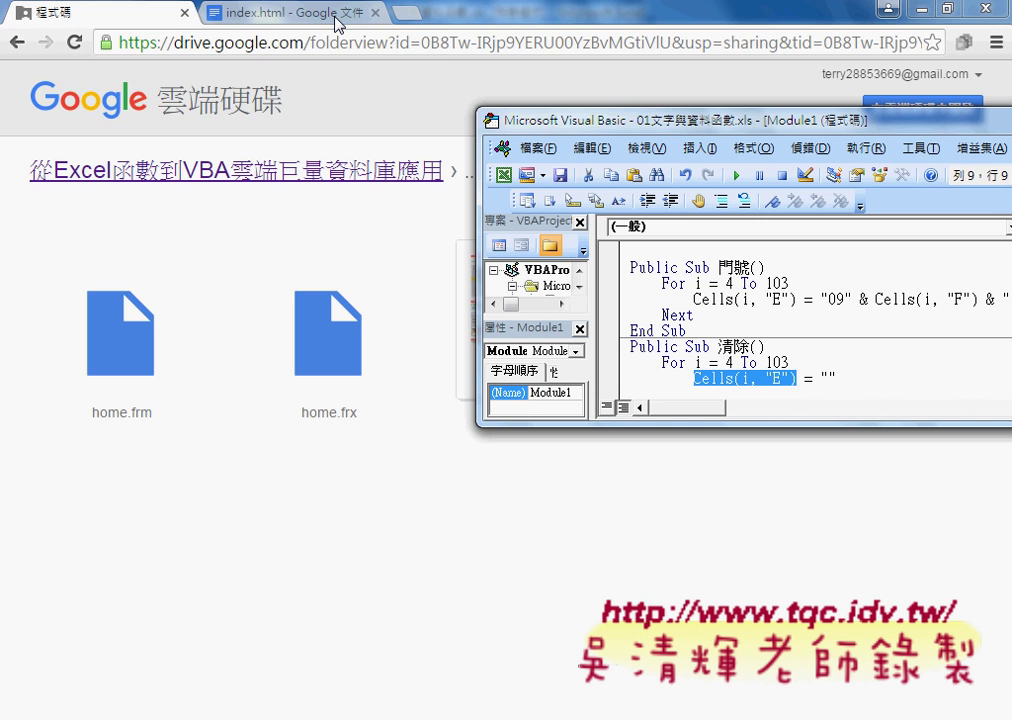
click(918, 10)
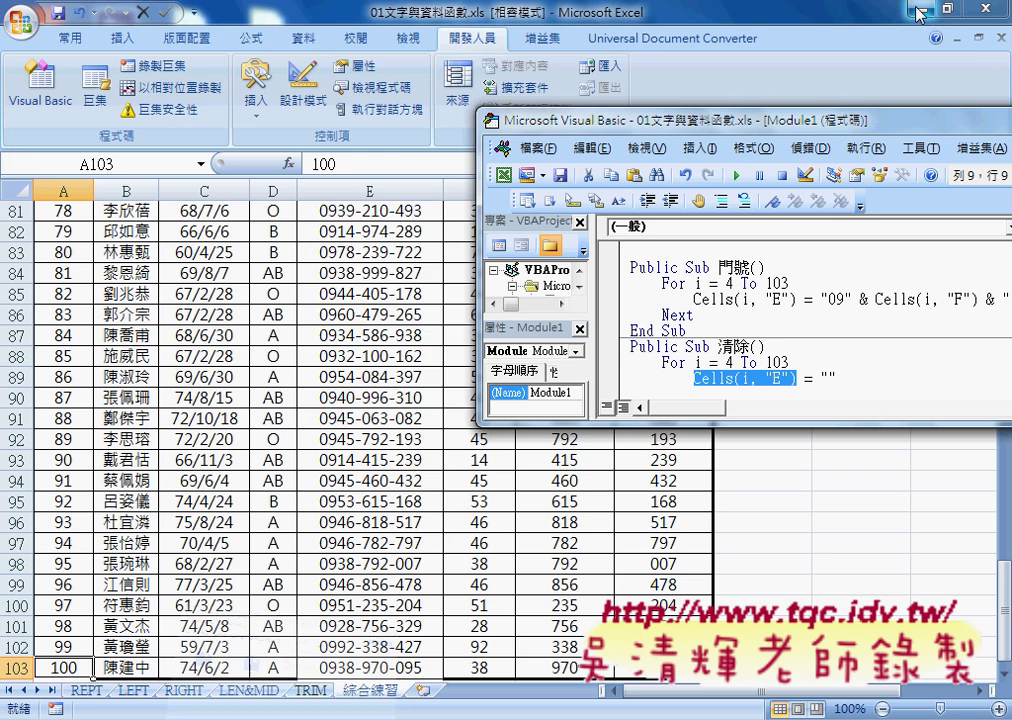
mouse_move(545, 115)
mouse_down()
mouse_move(685, 97)
mouse_move(737, 108)
mouse_up()
Enlarge the code window and run the 清除 macro to empty column E.
click(797, 352)
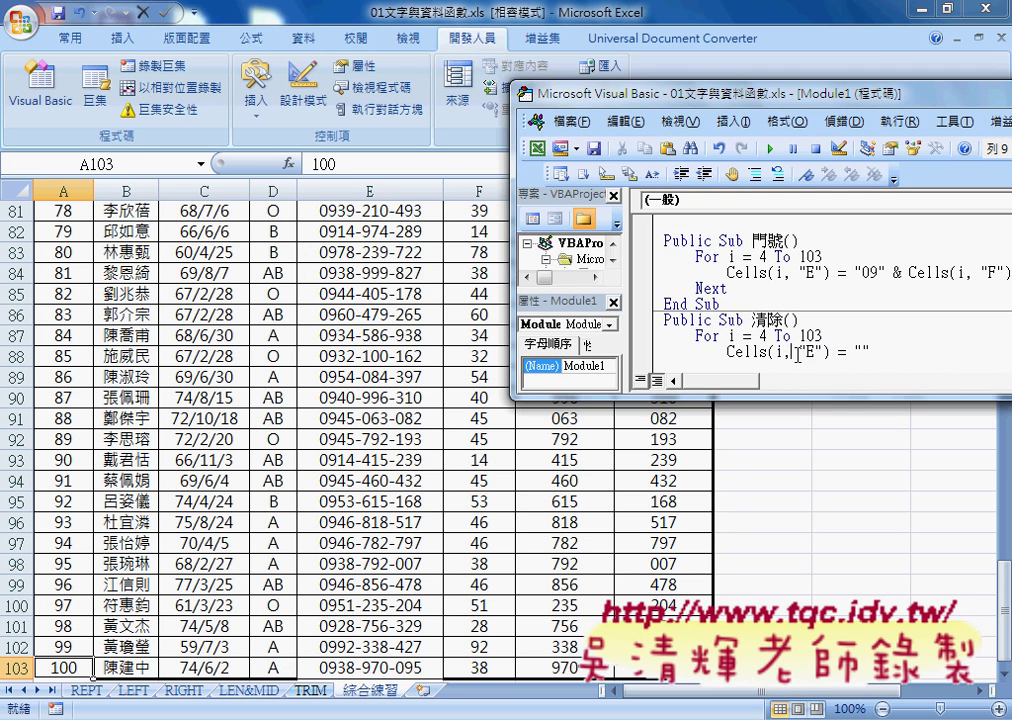
drag(770, 401, 770, 518)
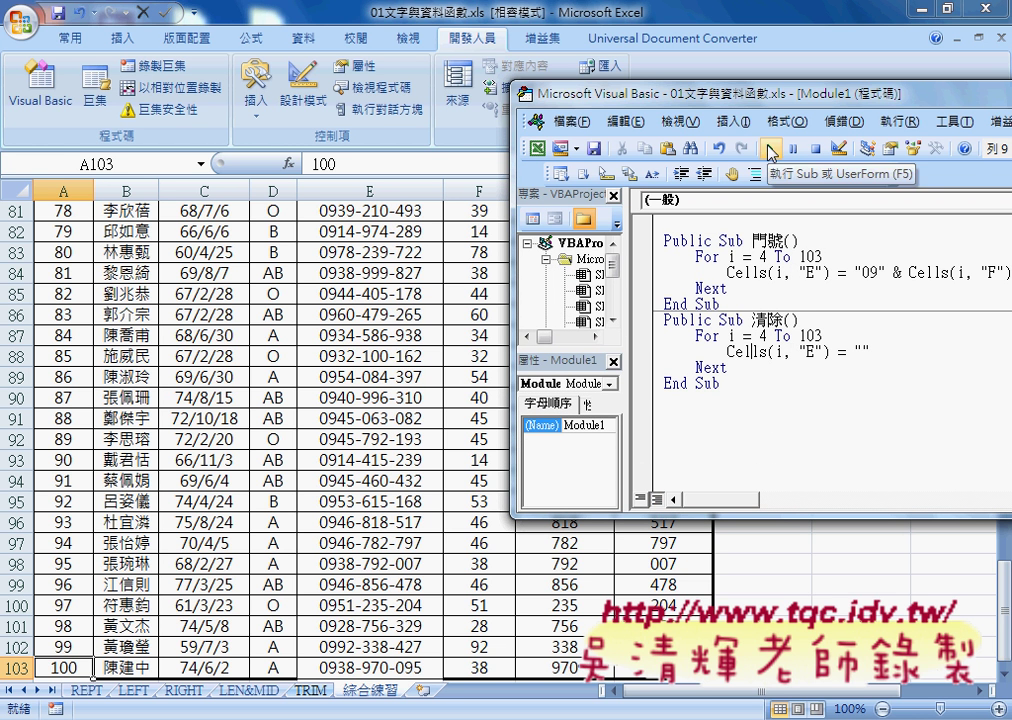
click(771, 152)
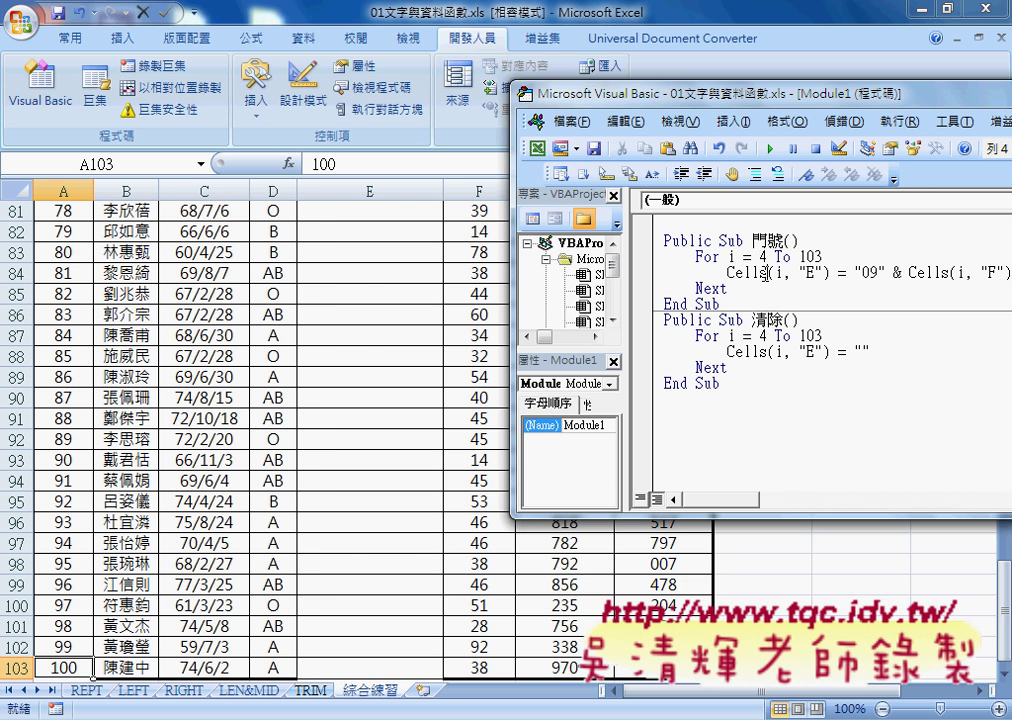
Run 門號 to refill column E, close the editor, then test the 清除 and 門號 buttons.
click(768, 152)
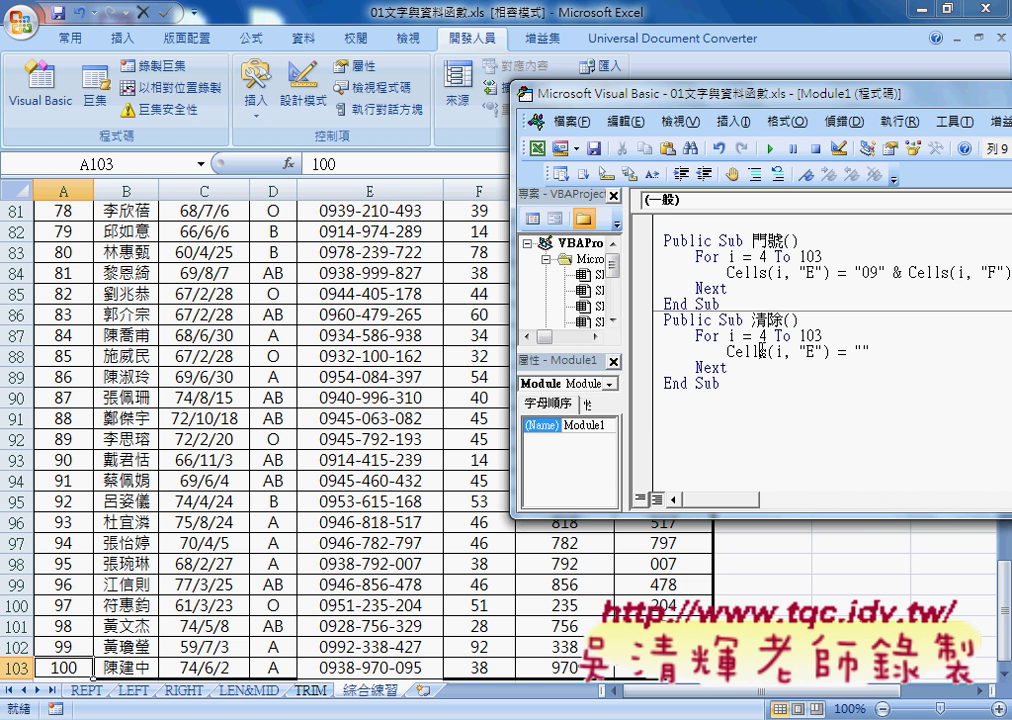
click(783, 568)
scroll(783, 568, up, 4)
scroll(783, 568, up, 6)
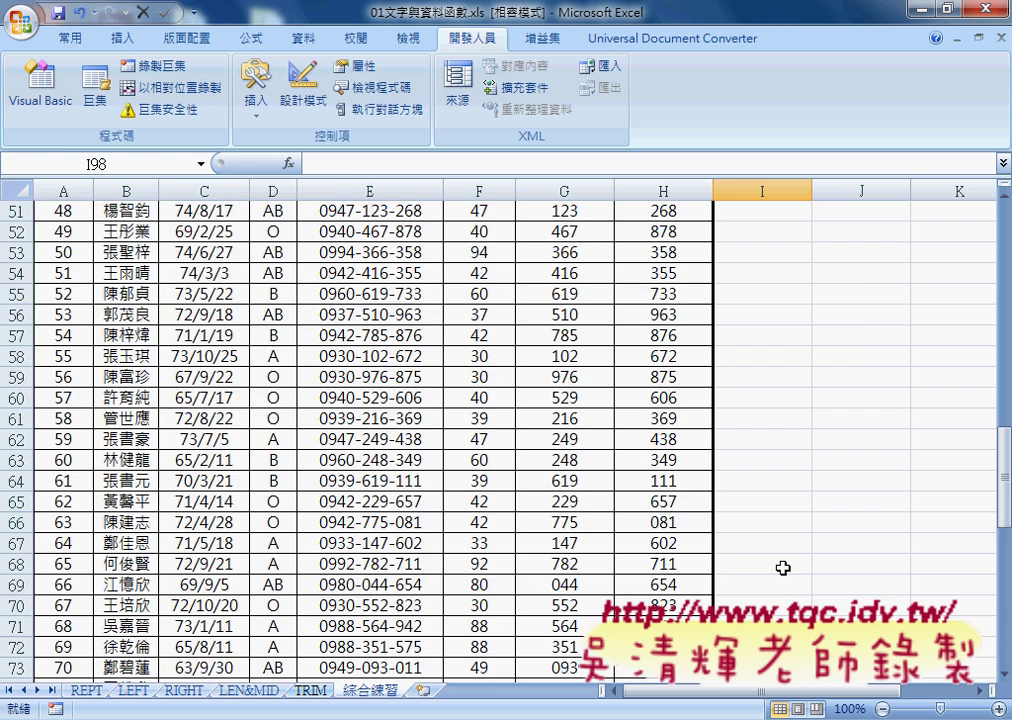
scroll(783, 568, up, 4)
scroll(783, 568, up, 7)
scroll(783, 568, up, 6)
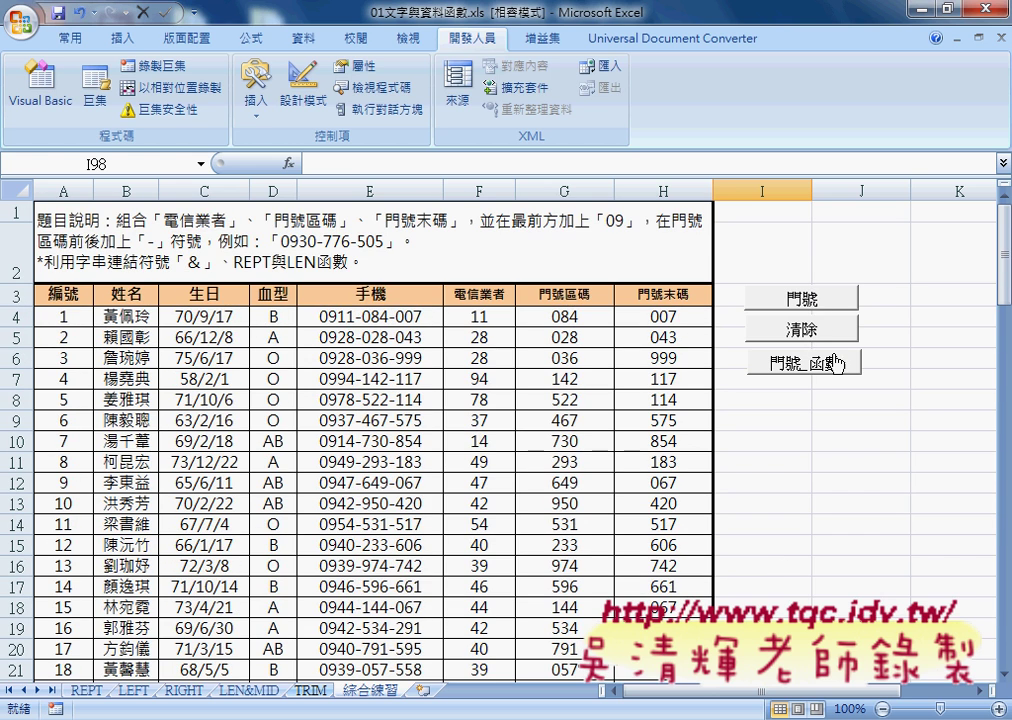
click(806, 329)
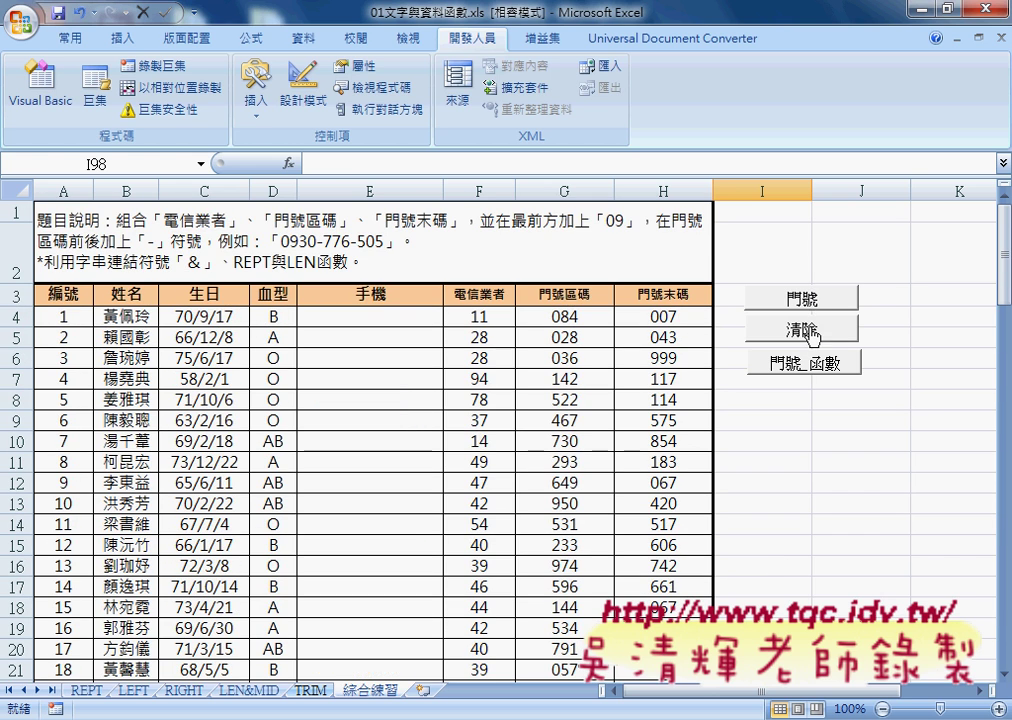
click(806, 299)
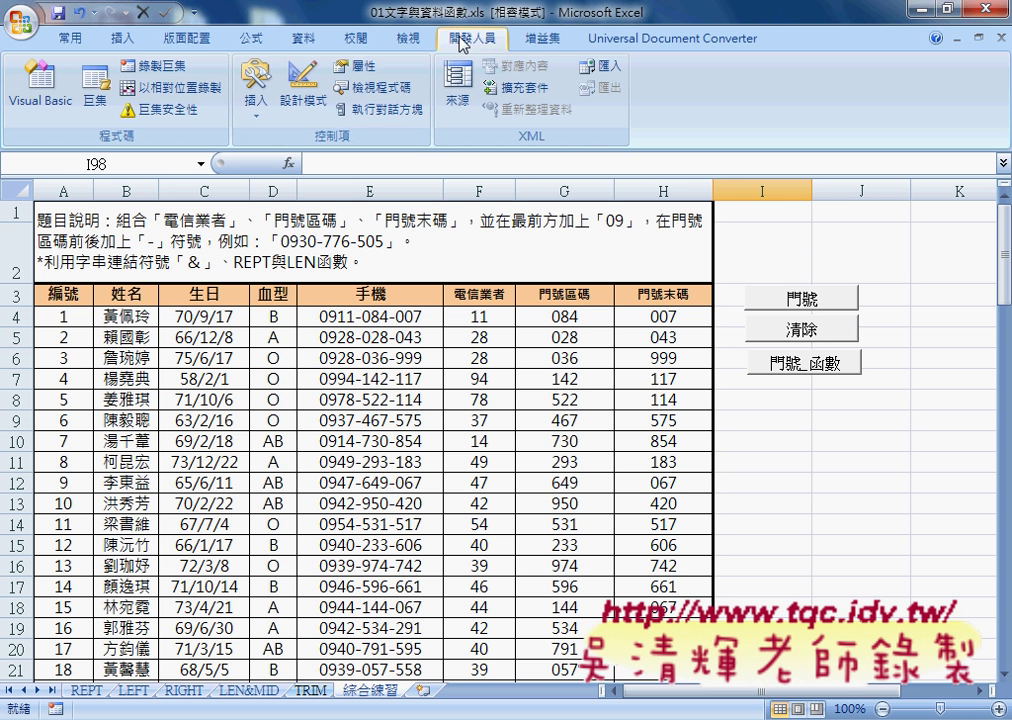
Draw a Form Controls button below the existing buttons, bringing up Assign Macro.
click(256, 100)
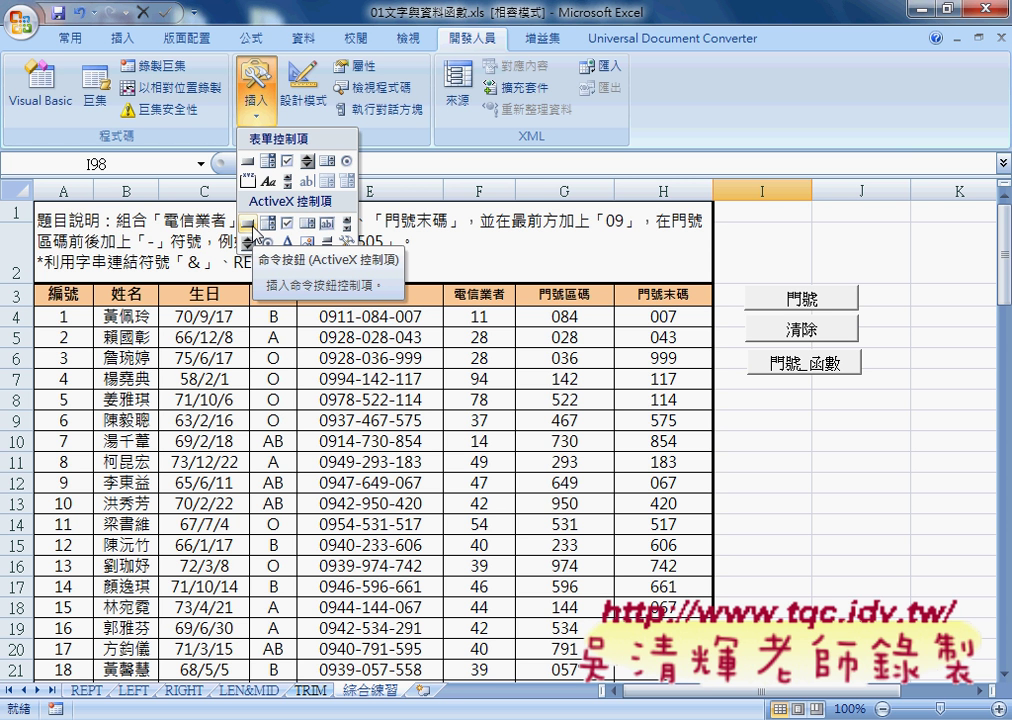
click(249, 161)
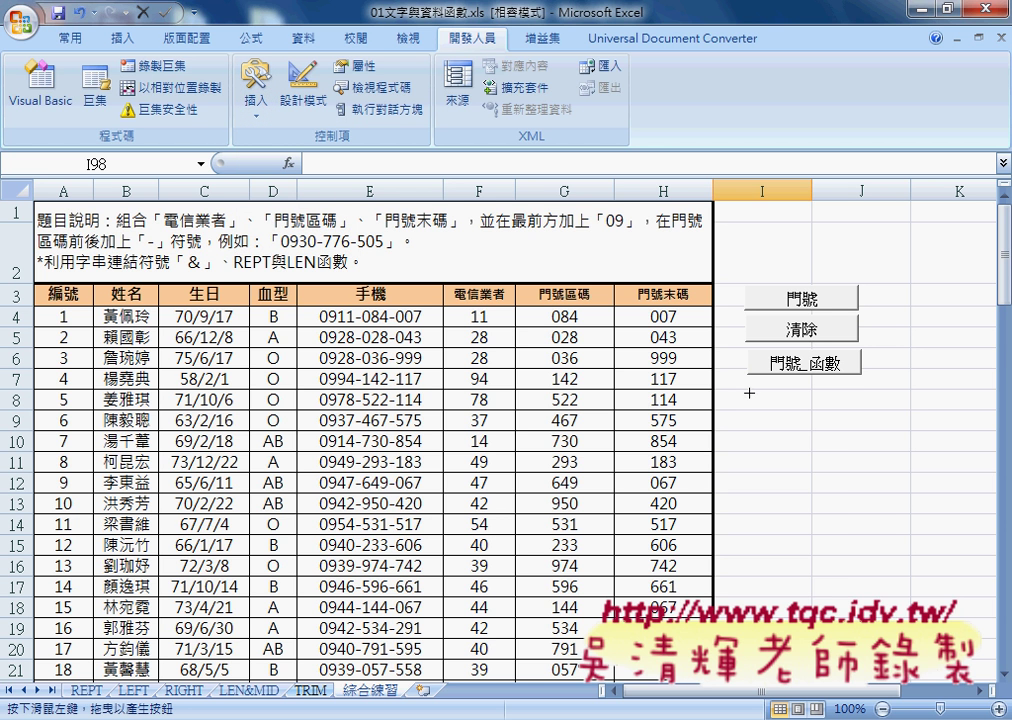
drag(772, 388, 866, 430)
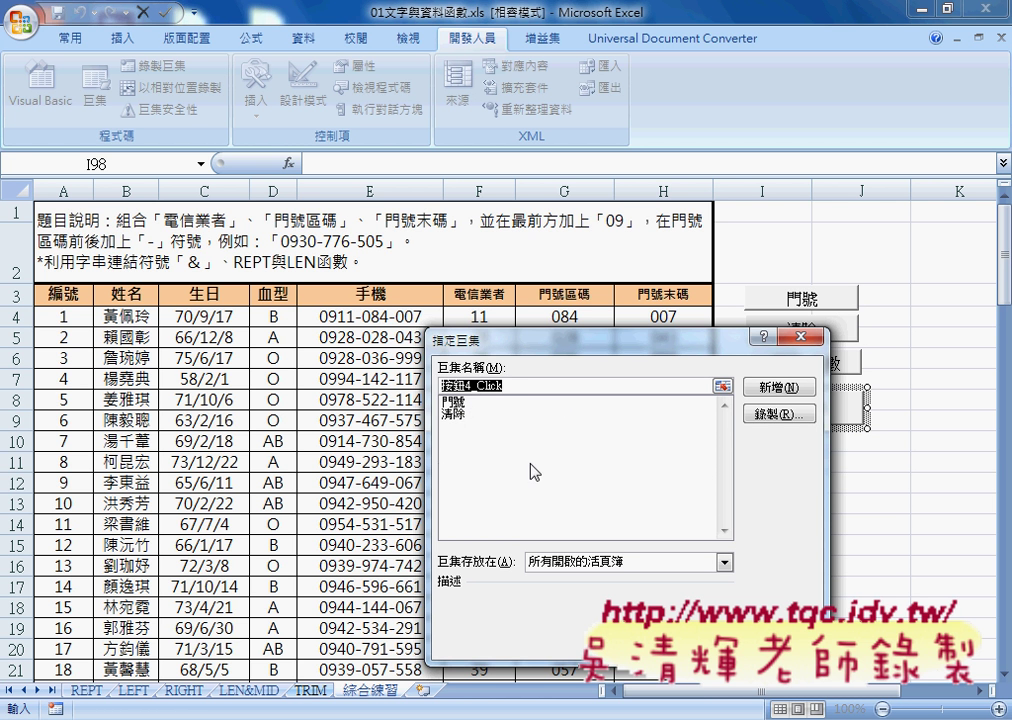
Assign the 門號 macro to the new button and caption it 門號.
click(453, 403)
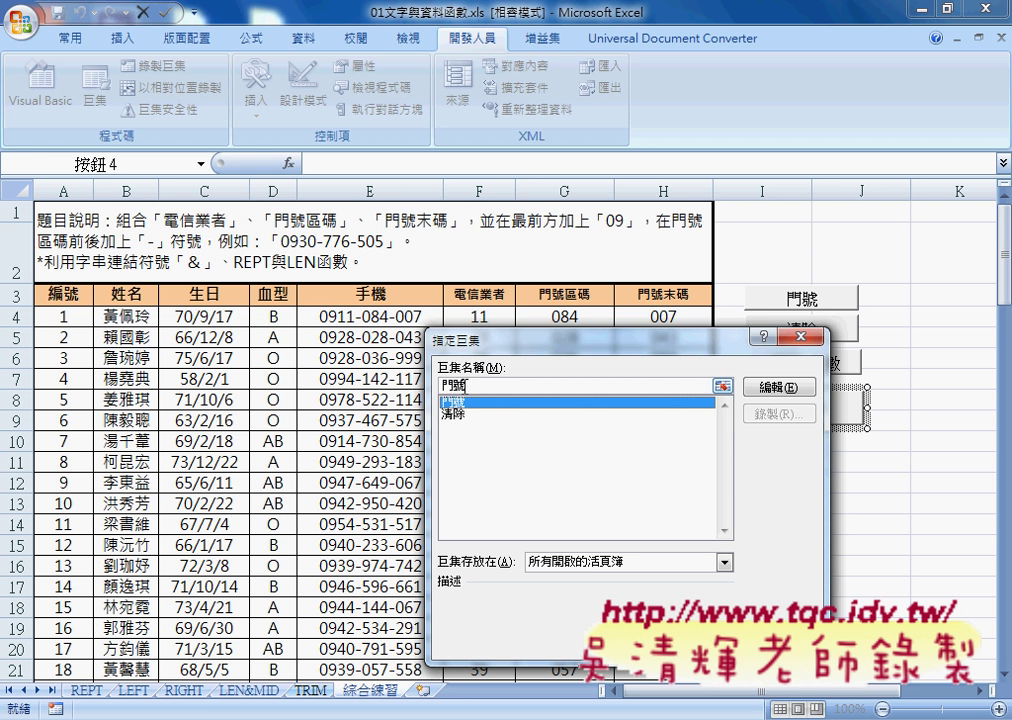
right_click(447, 385)
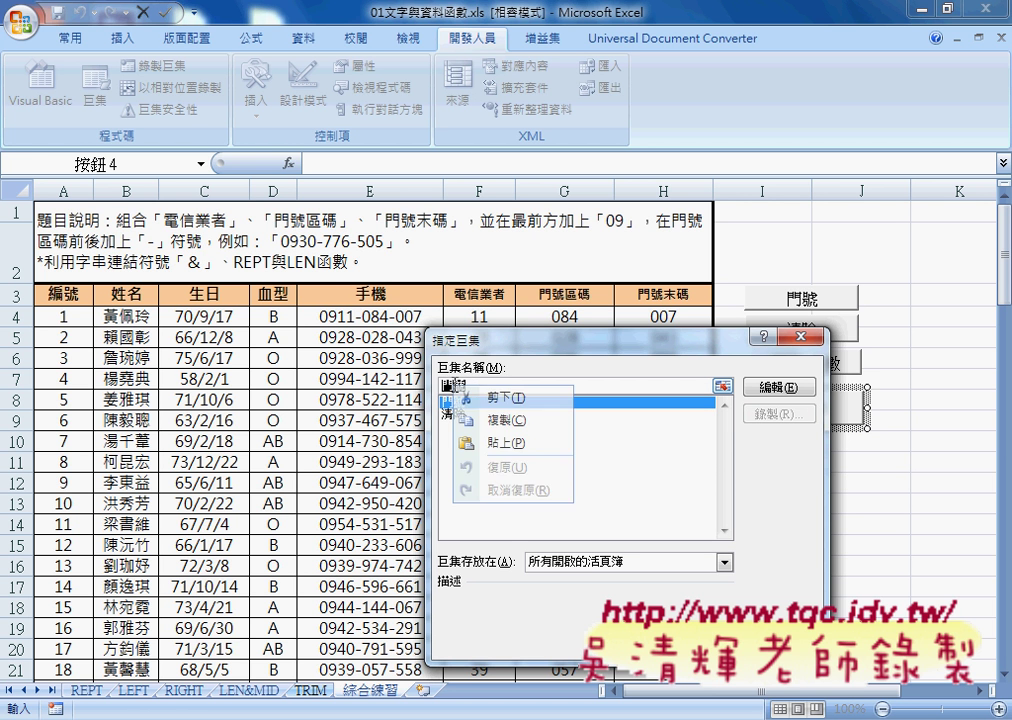
click(502, 428)
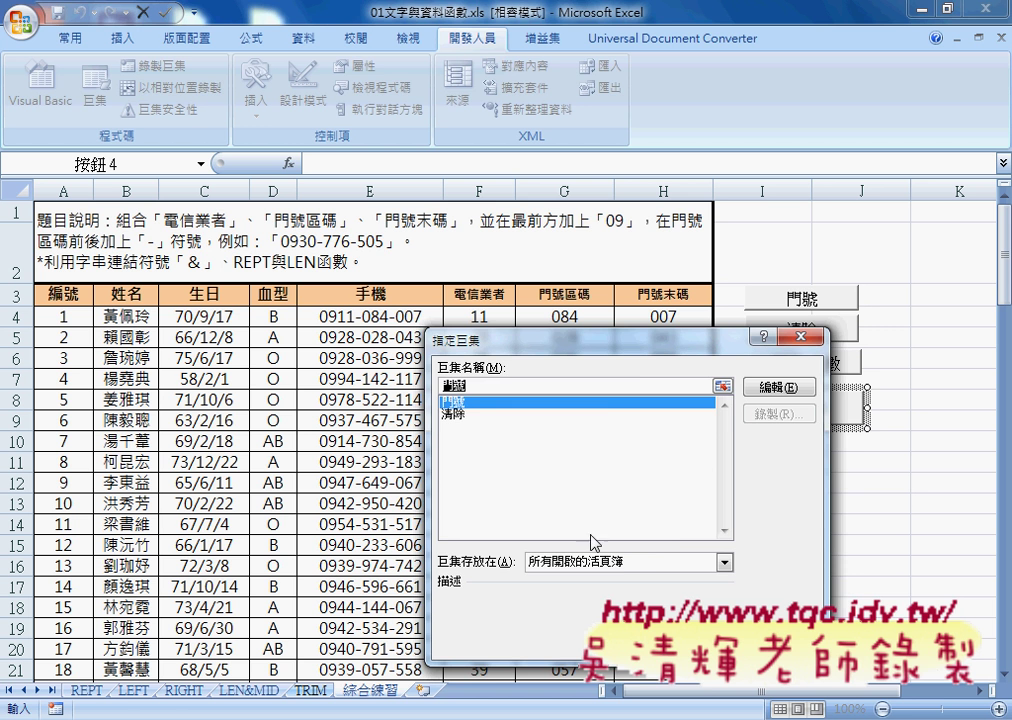
key(End)
key(Return)
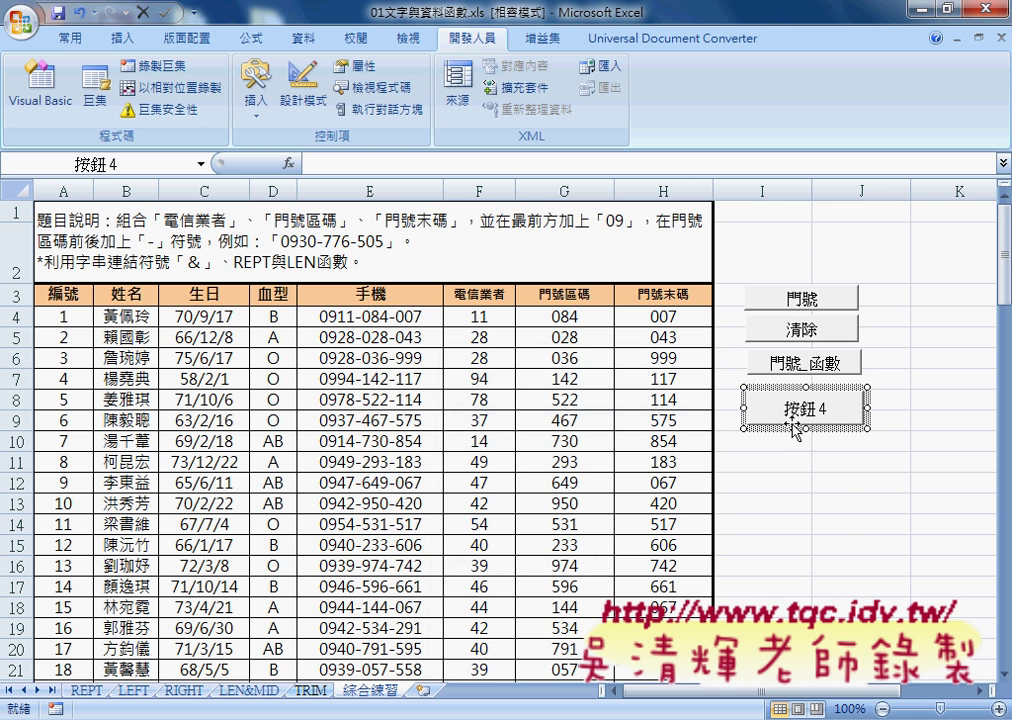
drag(749, 408, 838, 408)
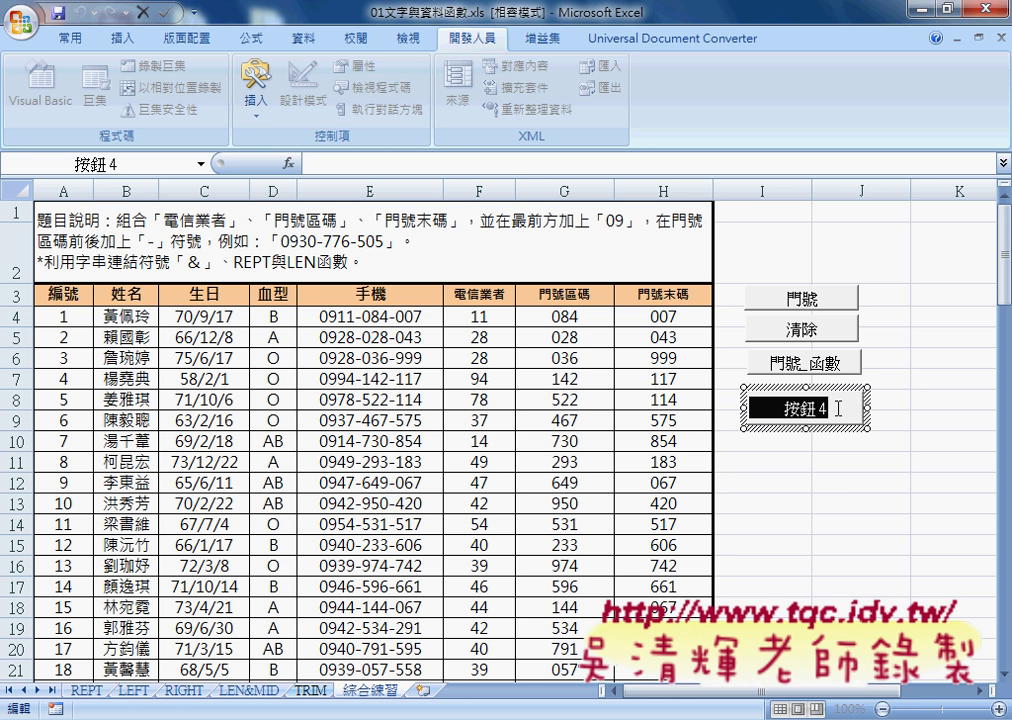
text(門號)
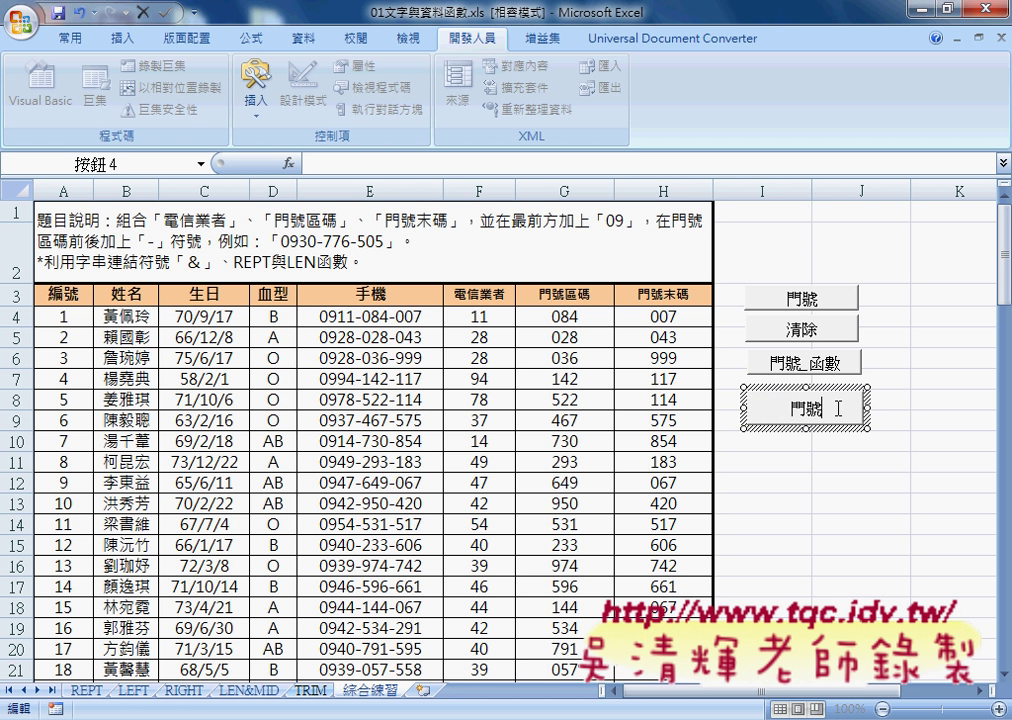
click(839, 482)
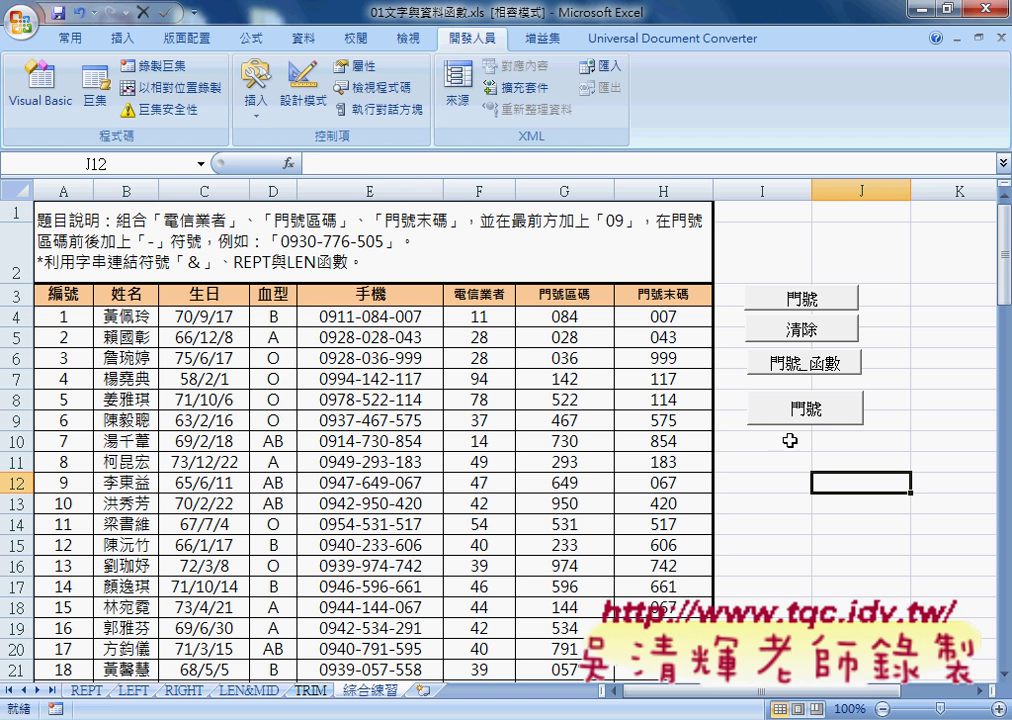
Start drawing another Form Controls button below the 門號 button.
click(256, 100)
click(247, 160)
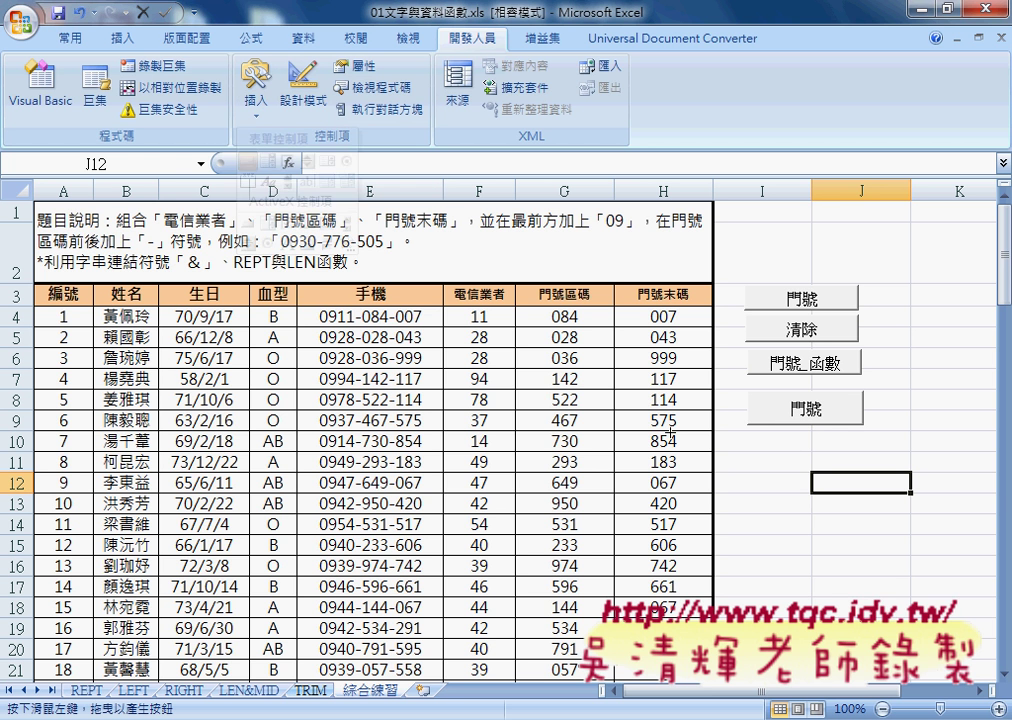
drag(747, 432, 749, 434)
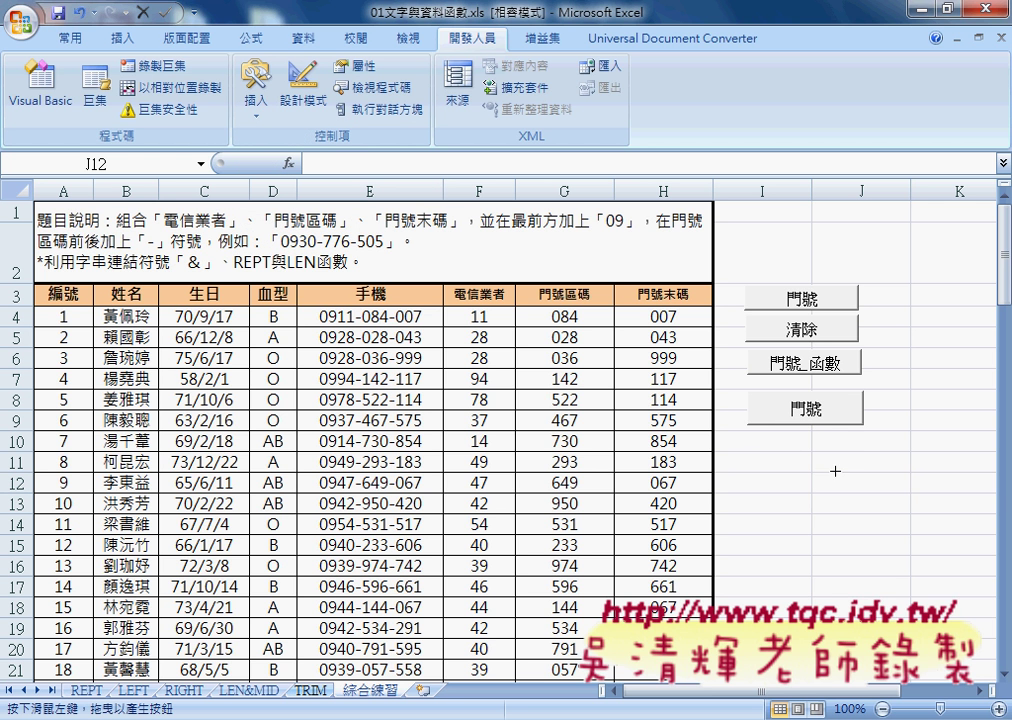
Finish the new button, assign it the 清除 macro and caption it 清除.
drag(835, 470, 866, 468)
click(479, 411)
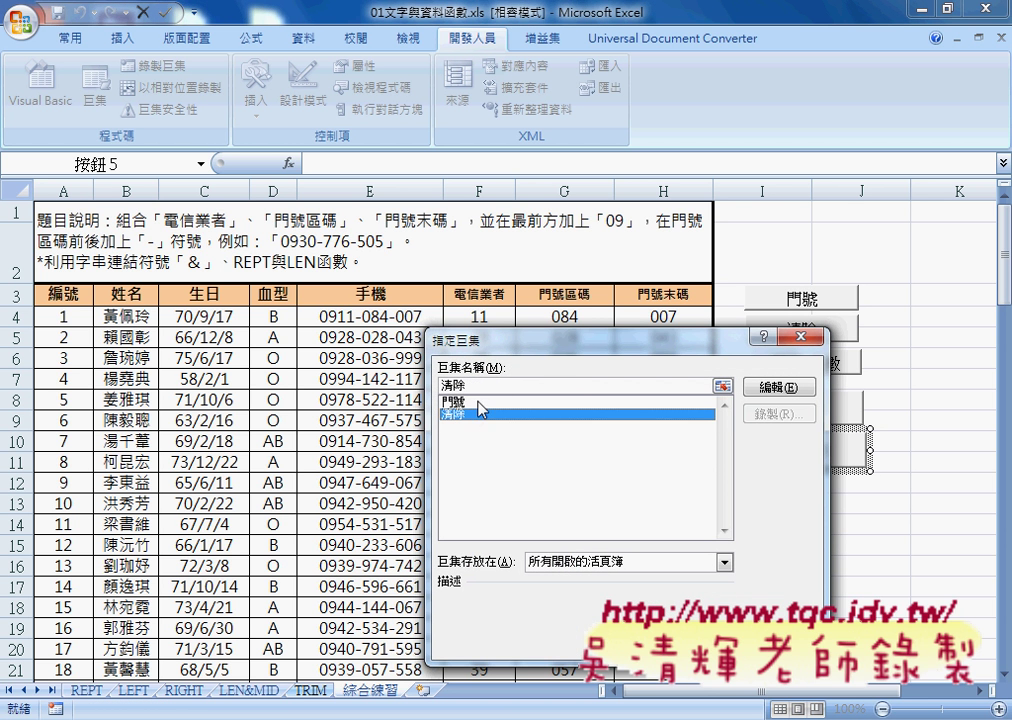
double_click(460, 385)
right_click(470, 386)
click(508, 428)
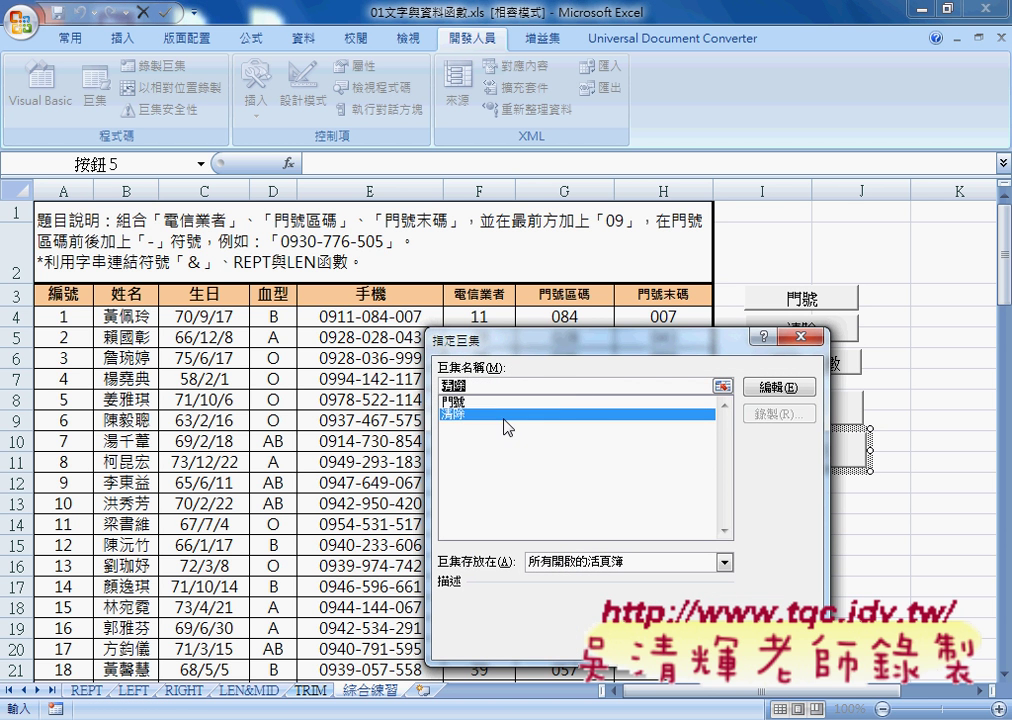
key(Return)
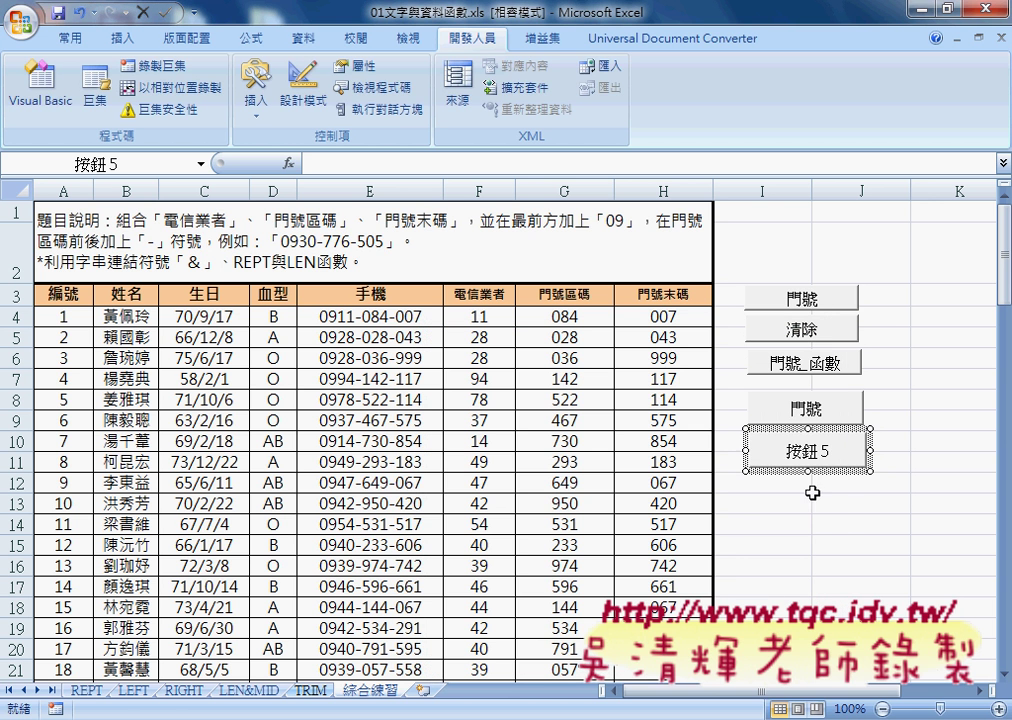
drag(752, 452, 866, 452)
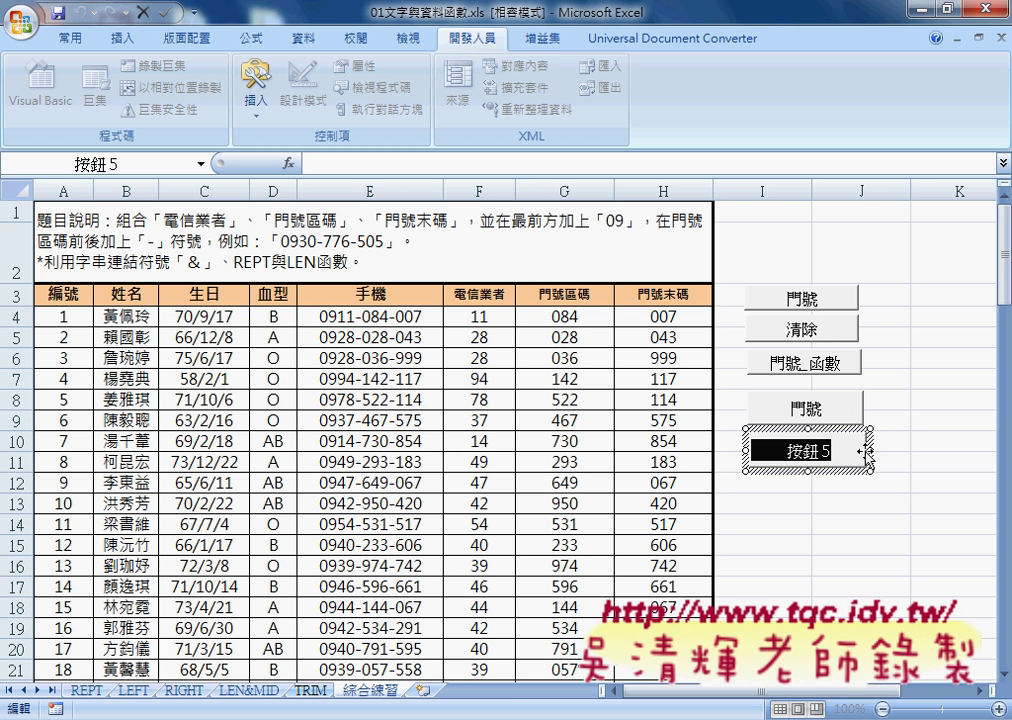
text(清除)
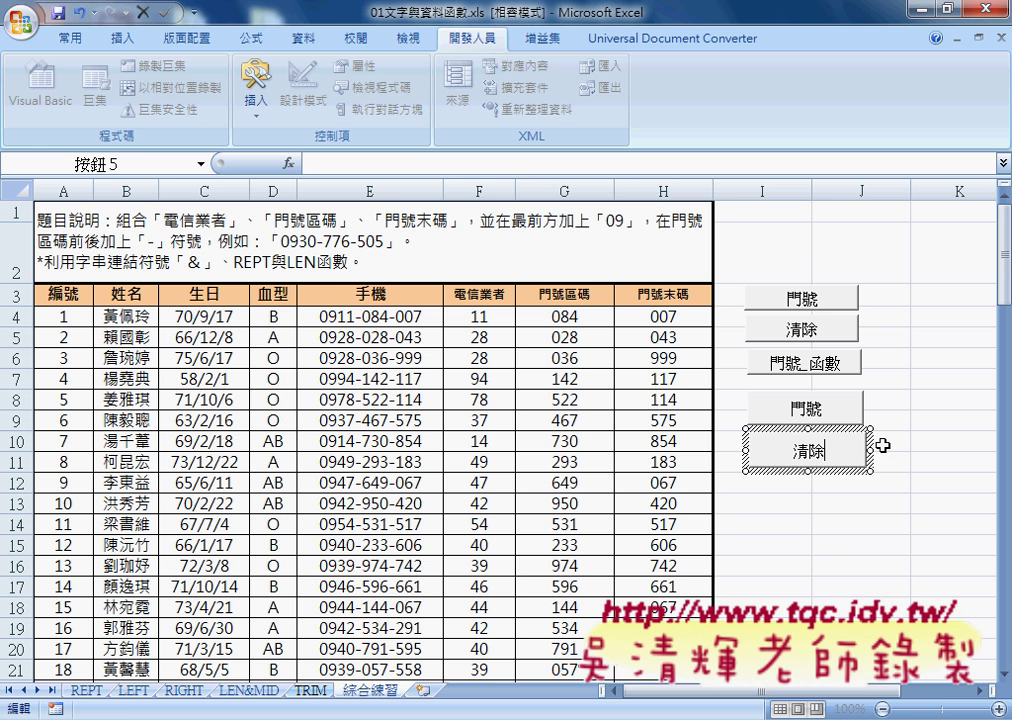
key(Escape)
click(850, 545)
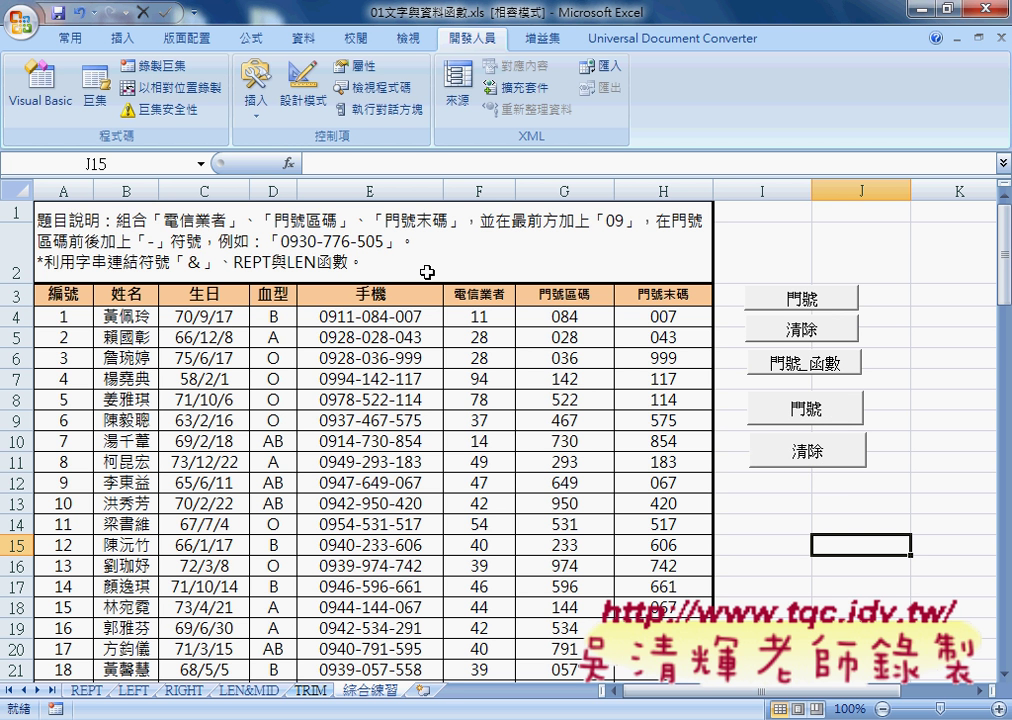
Draw a smiley face shape near cell J1 and give it the pink shape style.
click(118, 40)
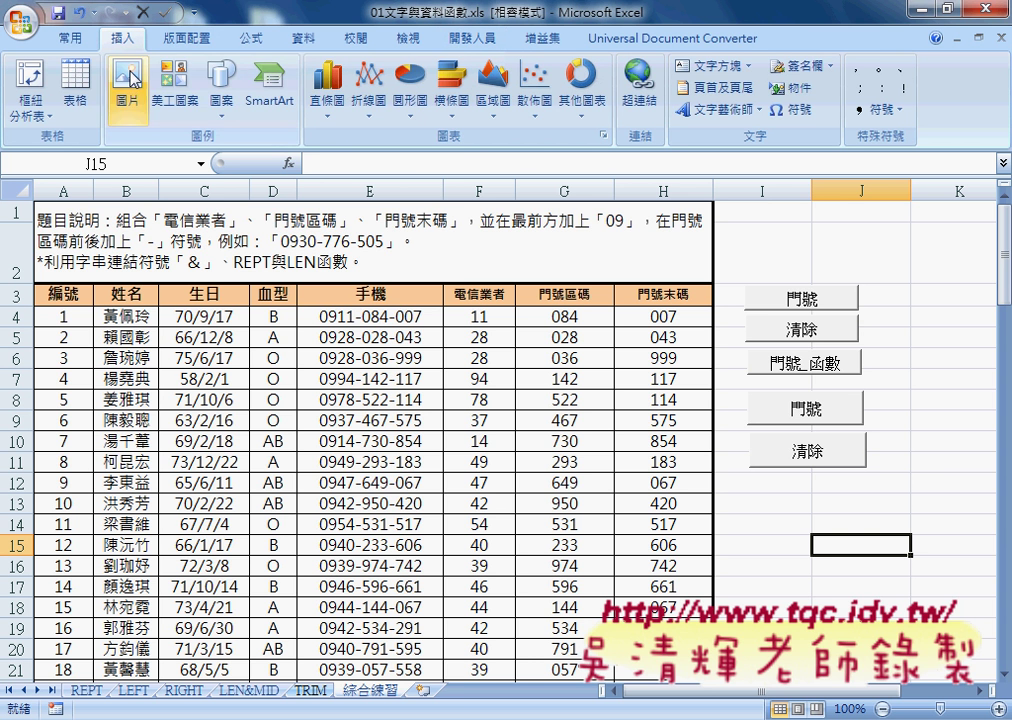
click(218, 115)
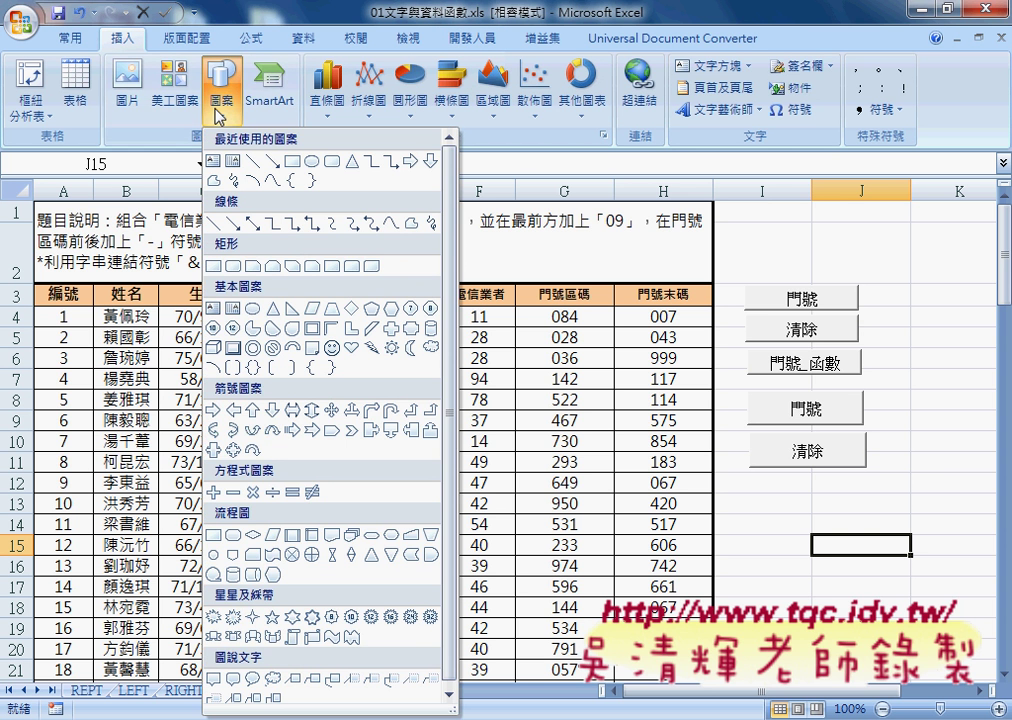
click(332, 348)
drag(837, 212, 876, 243)
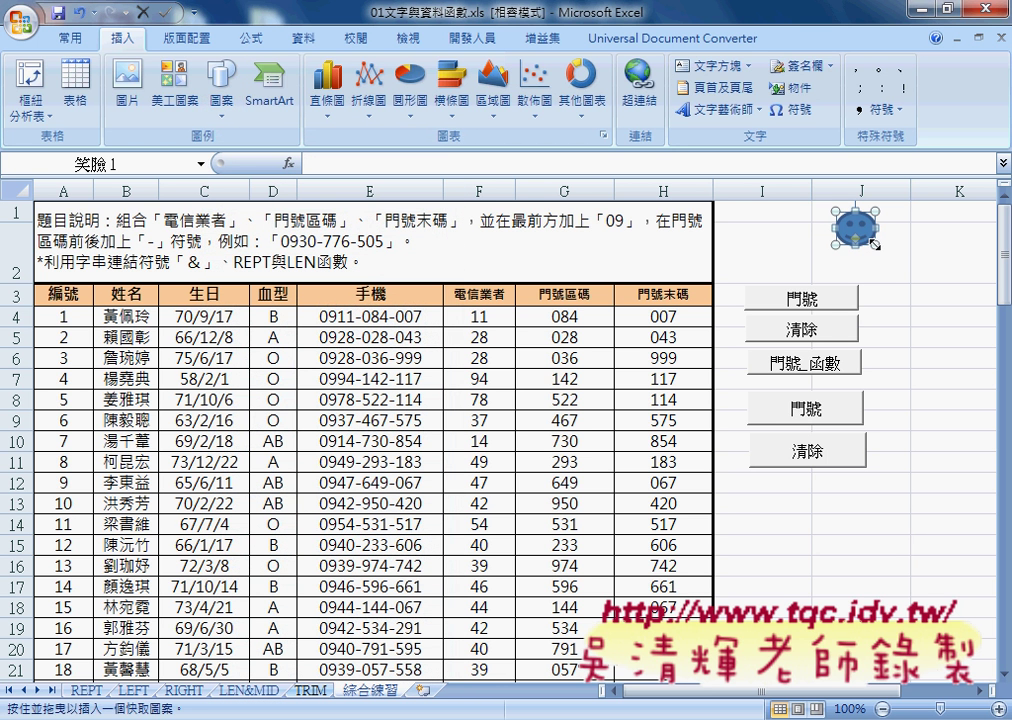
click(365, 111)
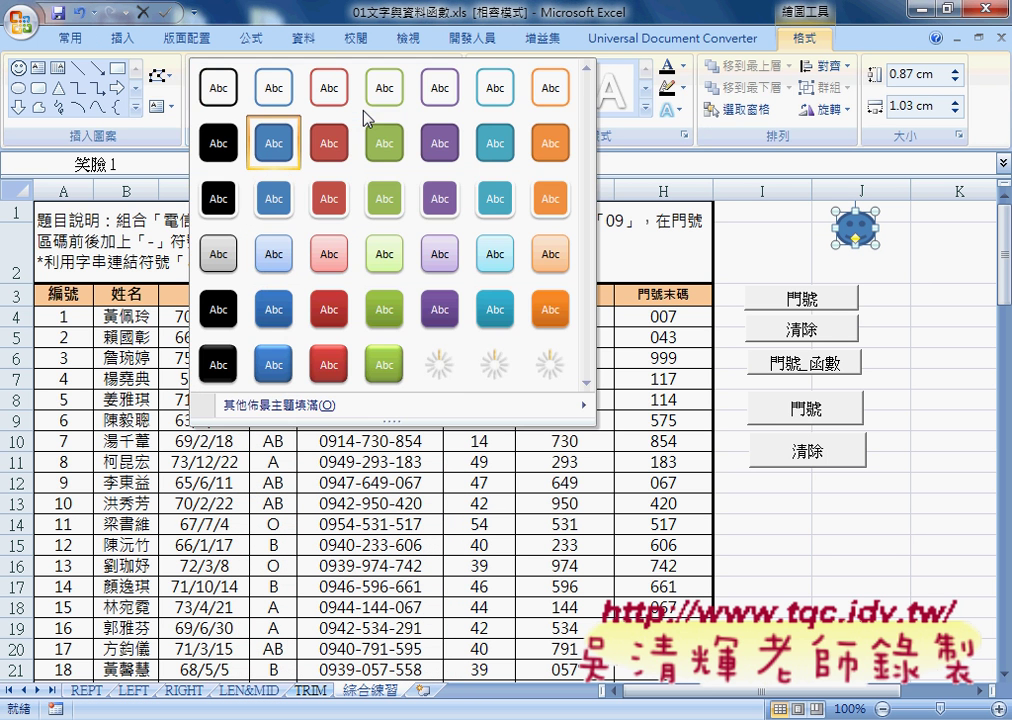
click(324, 250)
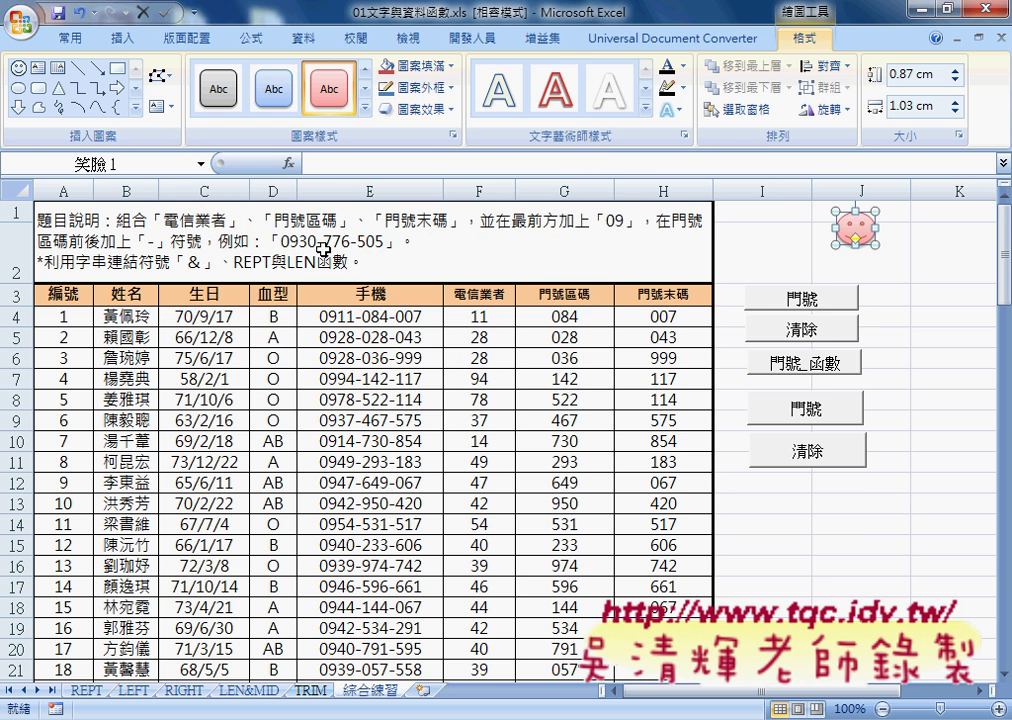
Assign the 門號 macro to the smiley shape via 指定巨集.
right_click(858, 233)
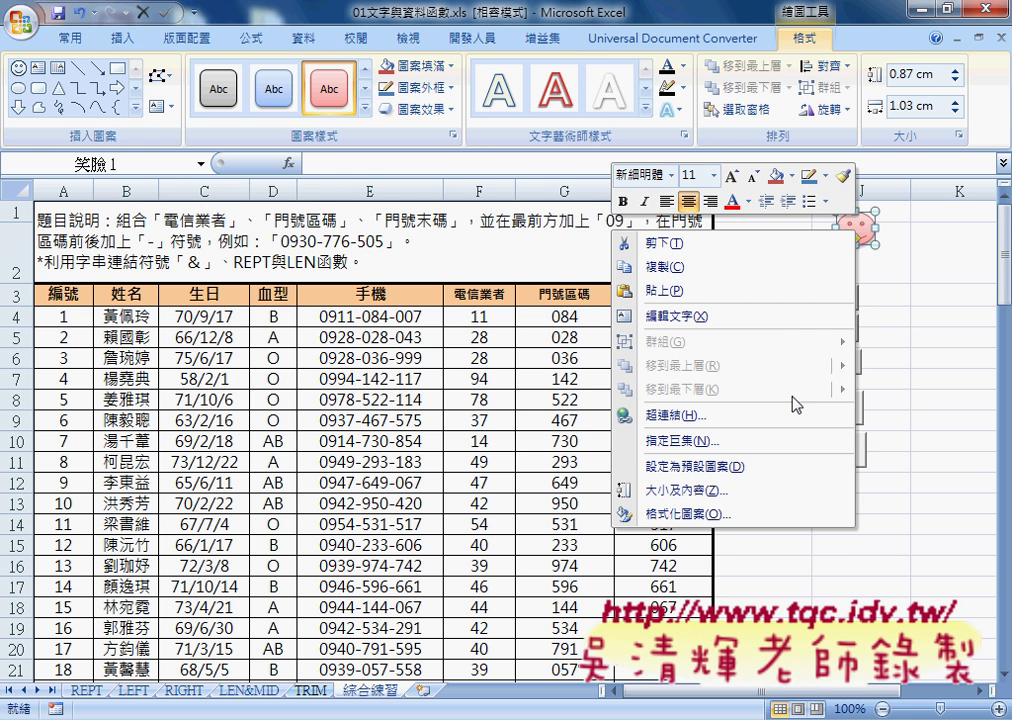
click(690, 441)
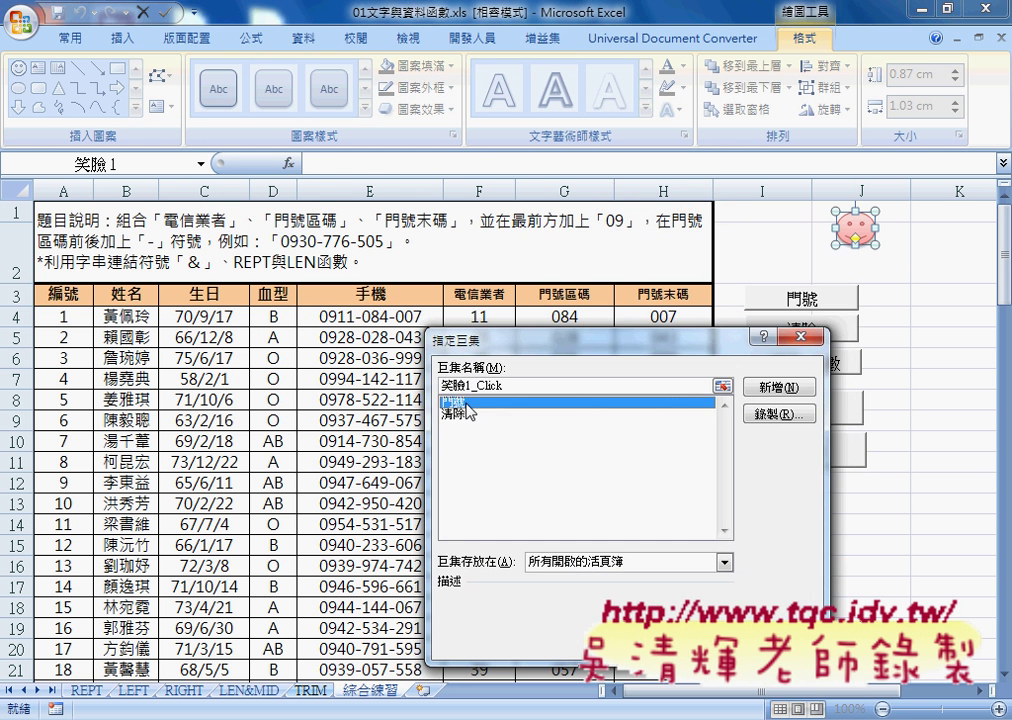
click(452, 401)
double_click(535, 405)
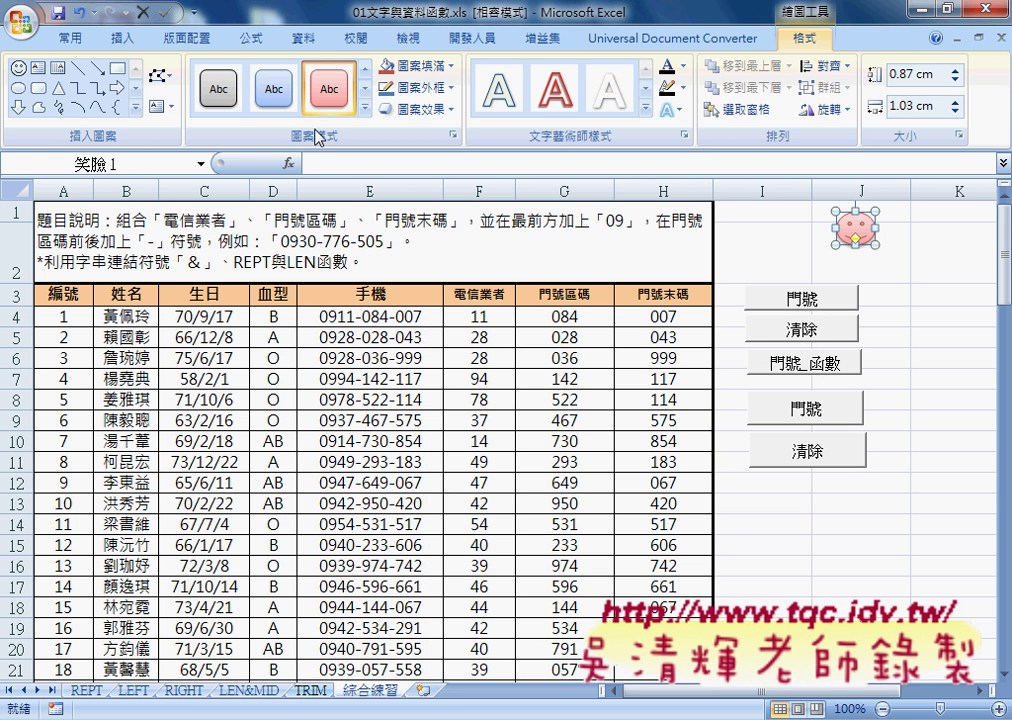
Draw a × shape below the smiley in column J and apply the light-green style.
click(125, 38)
click(227, 94)
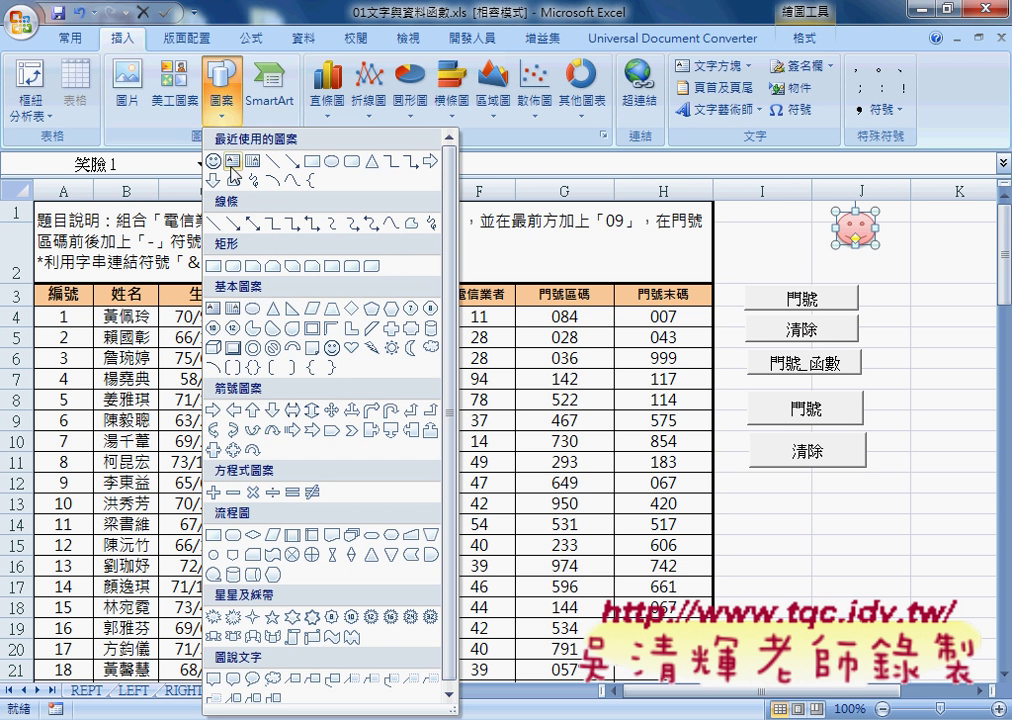
click(257, 492)
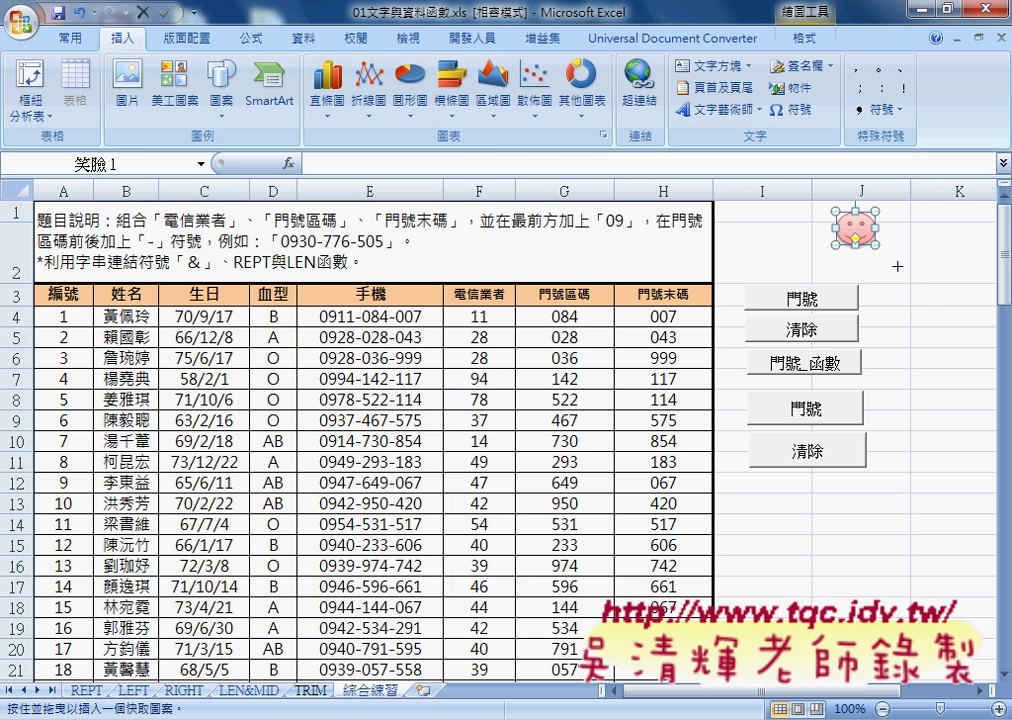
drag(893, 264, 937, 312)
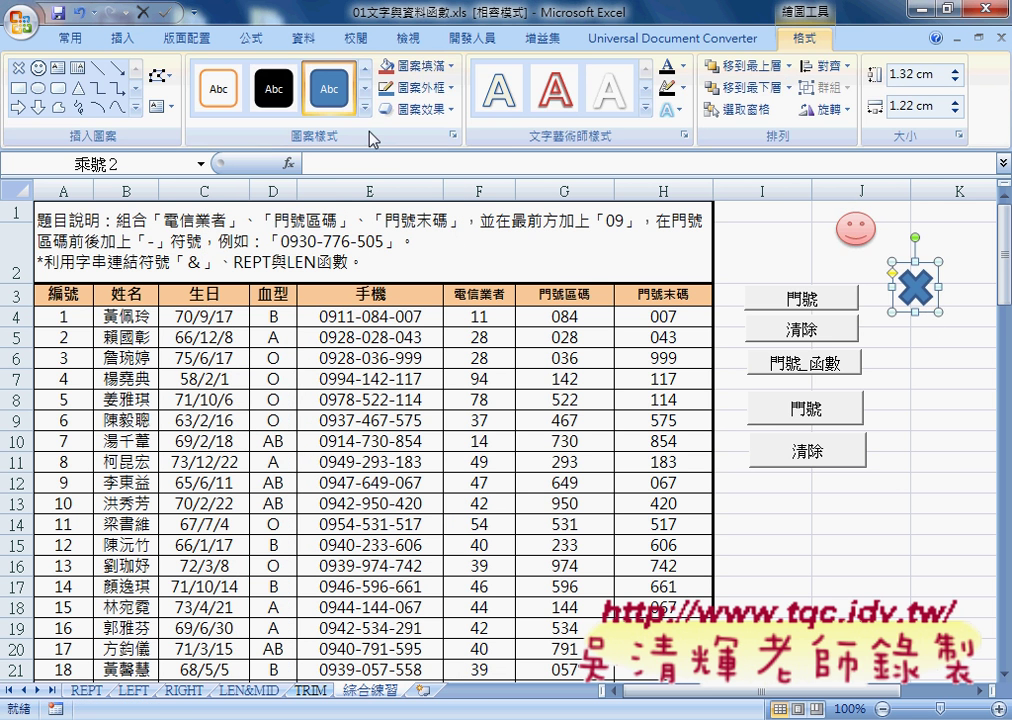
click(365, 111)
click(369, 242)
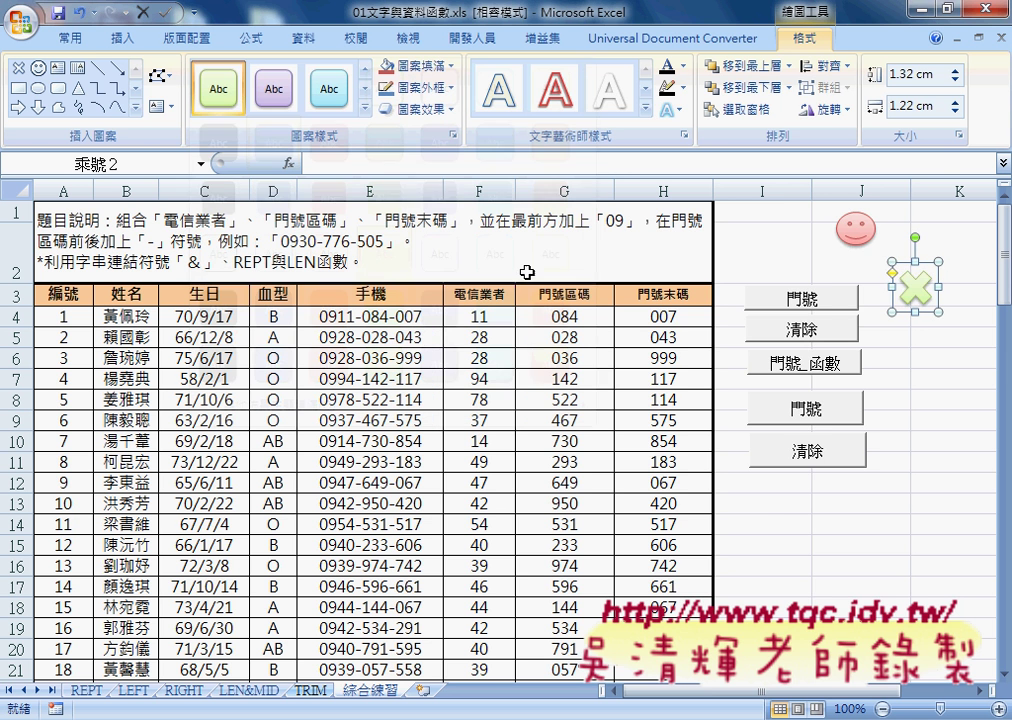
Assign the 清除 macro to the × shape via 指定巨集.
right_click(910, 290)
click(818, 493)
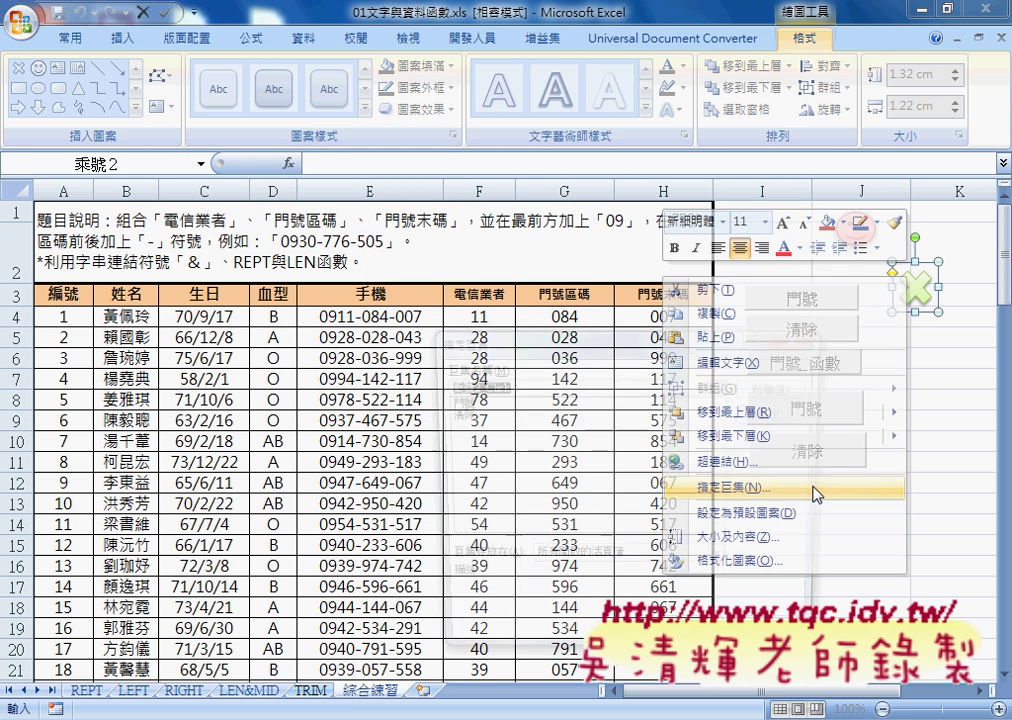
click(470, 415)
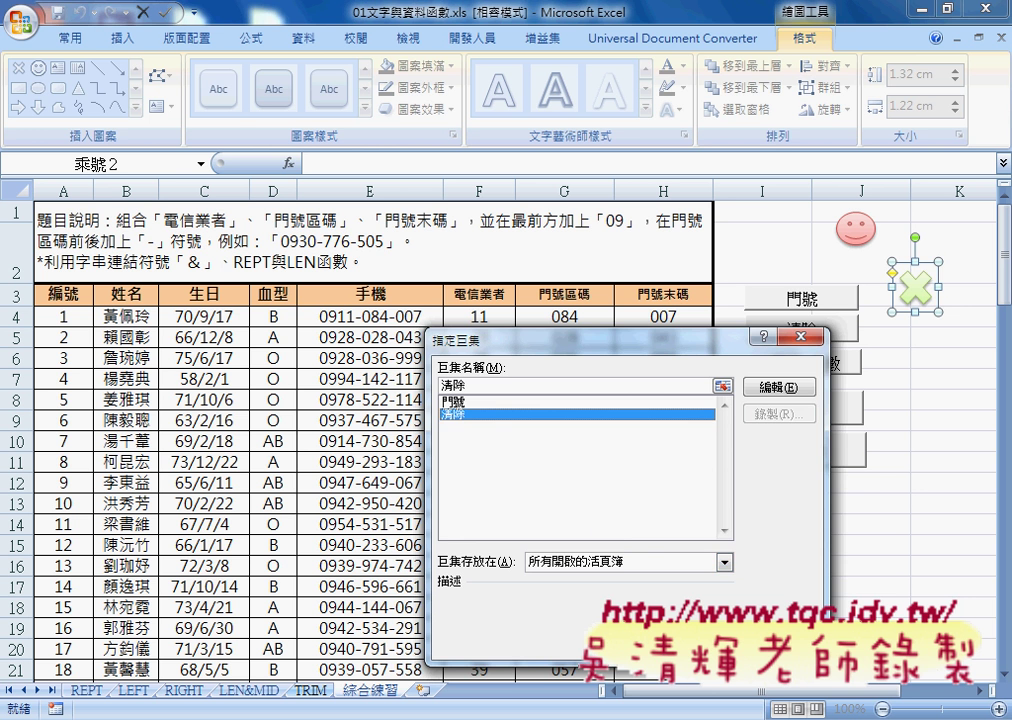
key(Return)
click(922, 352)
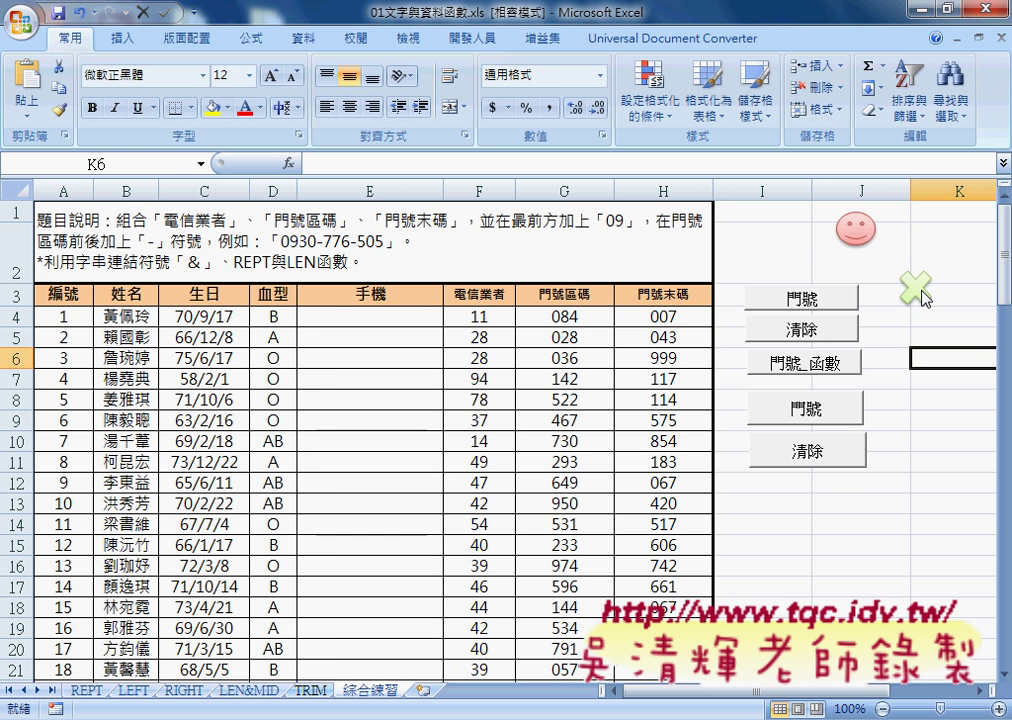
Clear column E with the green × shape, refill it with the smiley, then select cell E4.
click(916, 297)
click(852, 240)
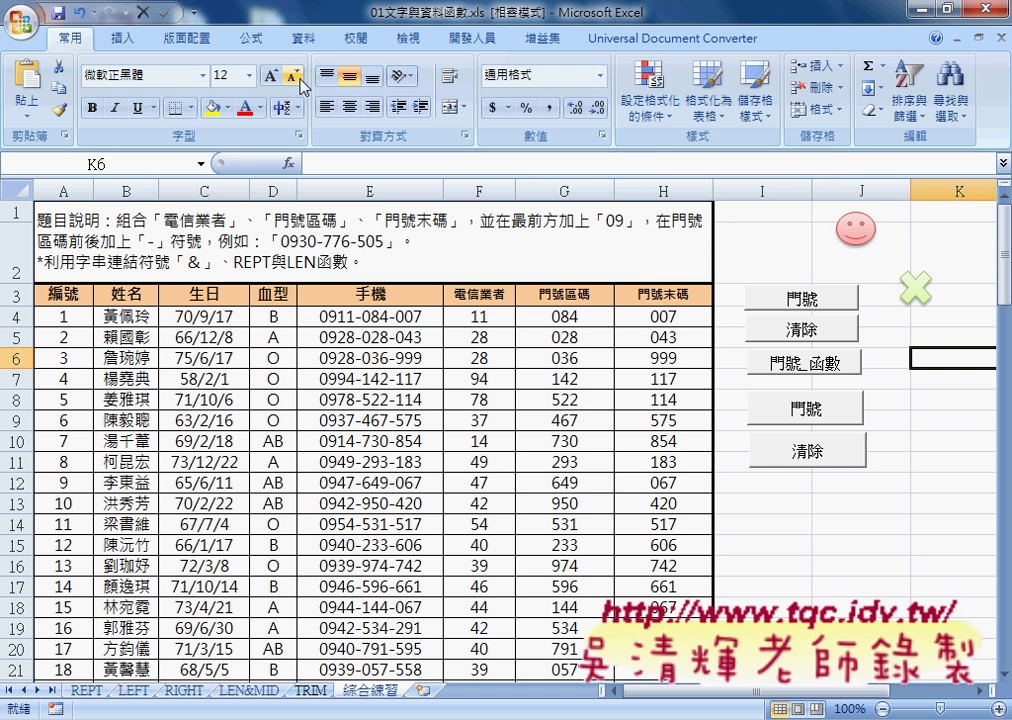
click(137, 40)
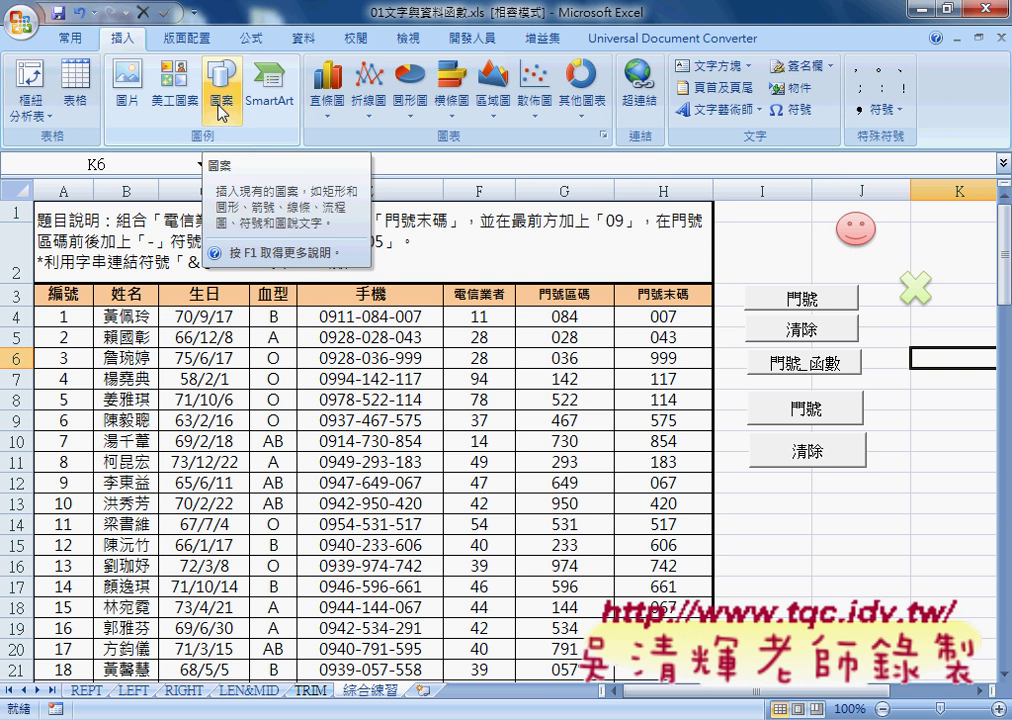
click(855, 228)
right_click(852, 229)
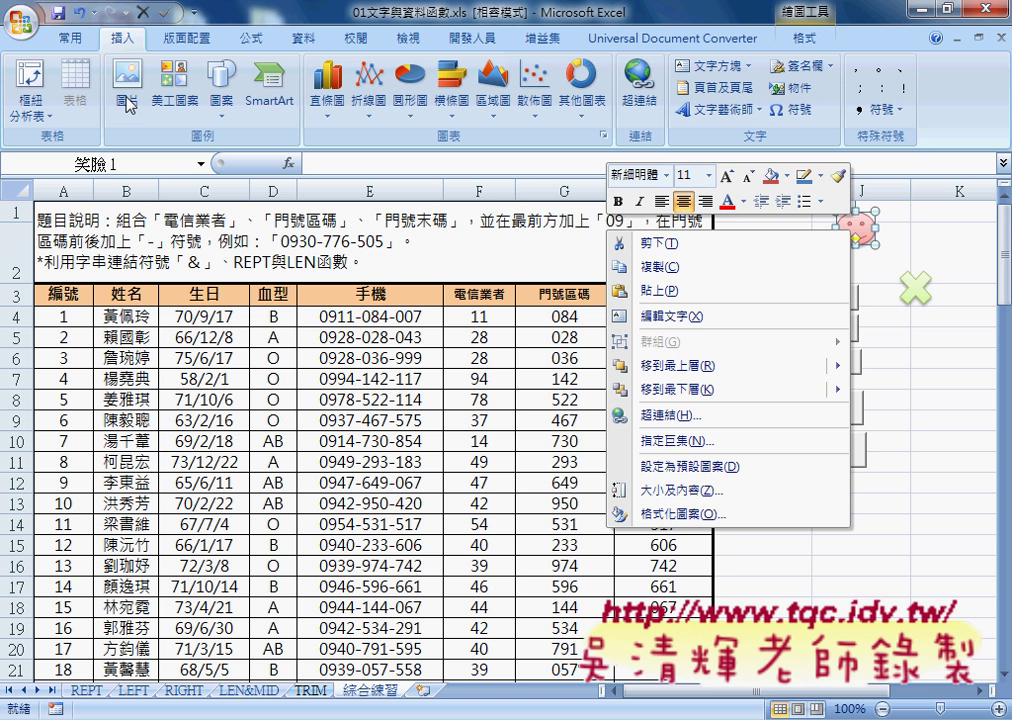
key(Escape)
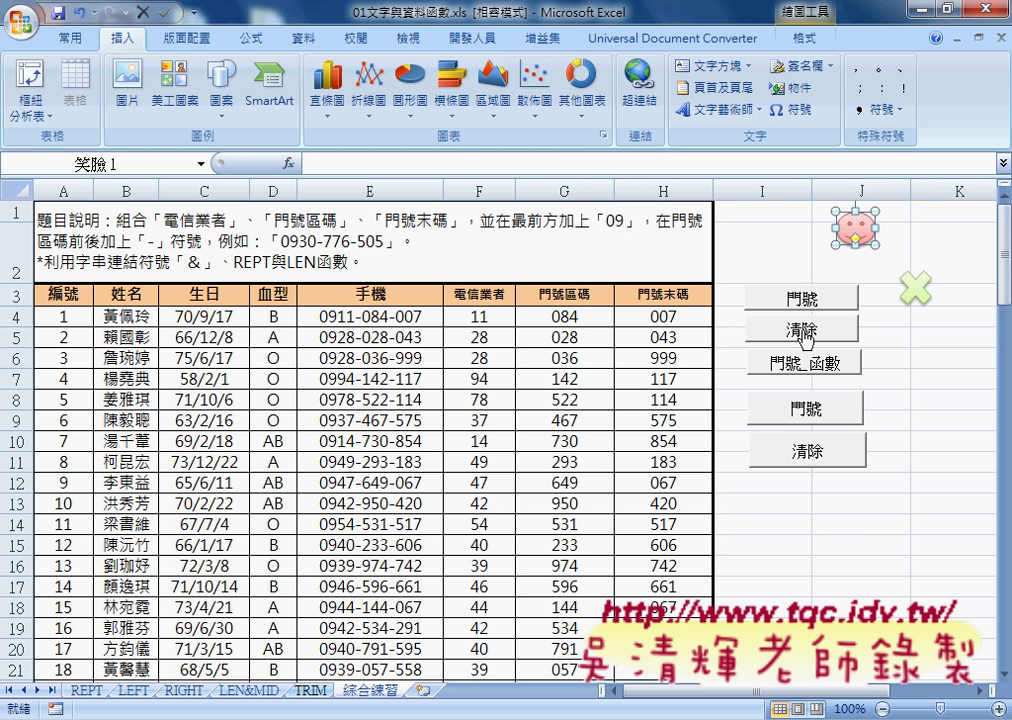
click(414, 318)
click(288, 163)
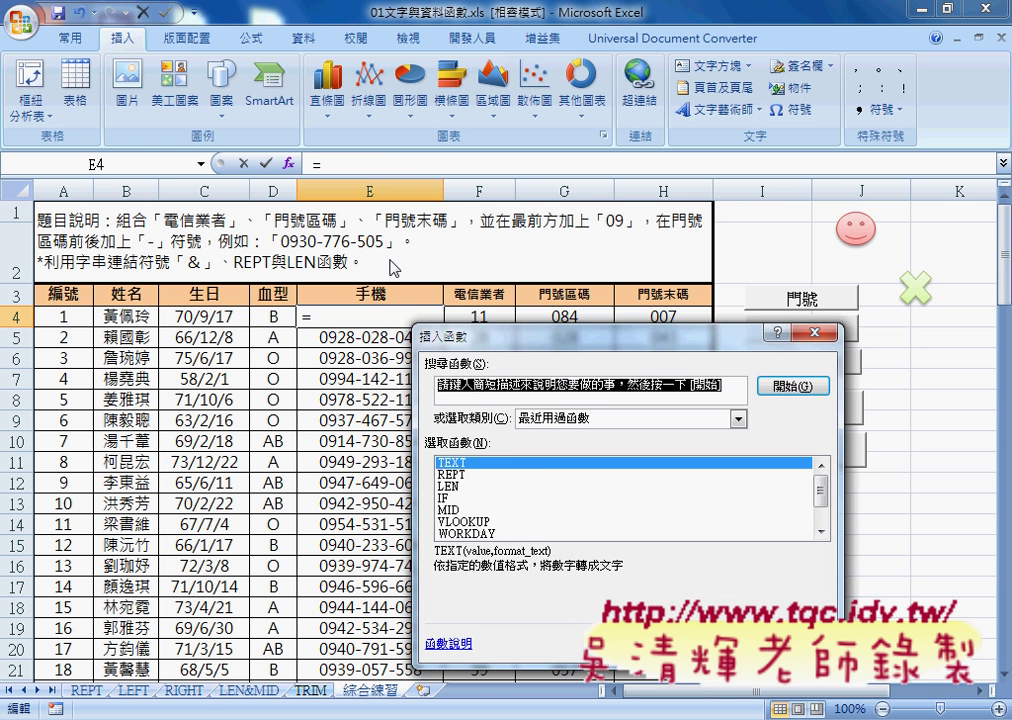
click(510, 418)
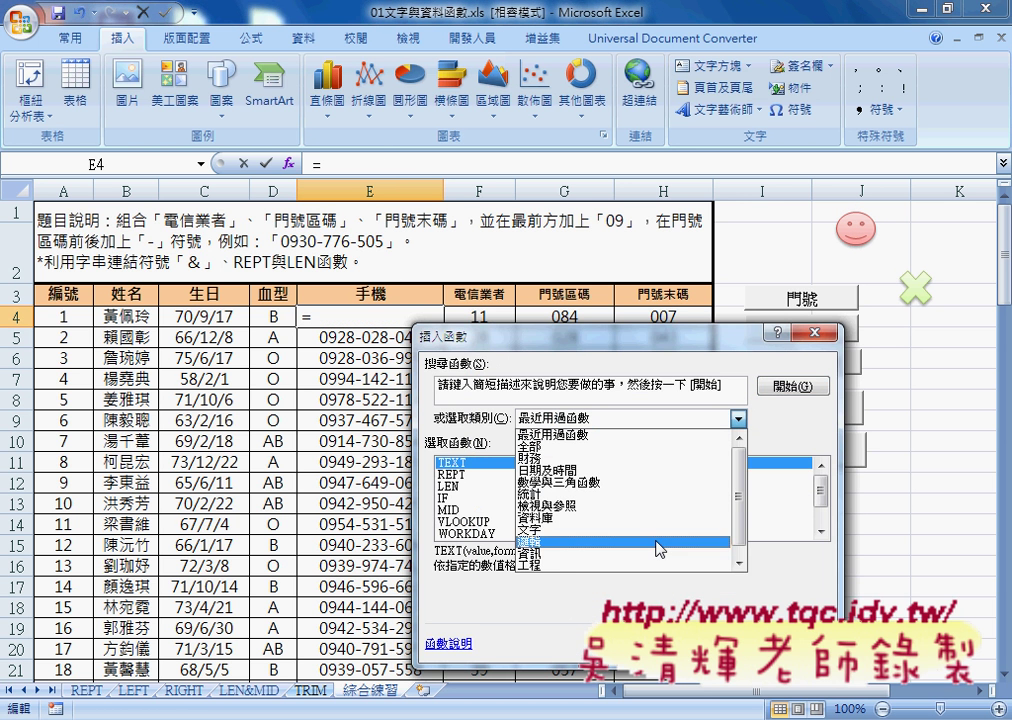
scroll(744, 543, down, 1)
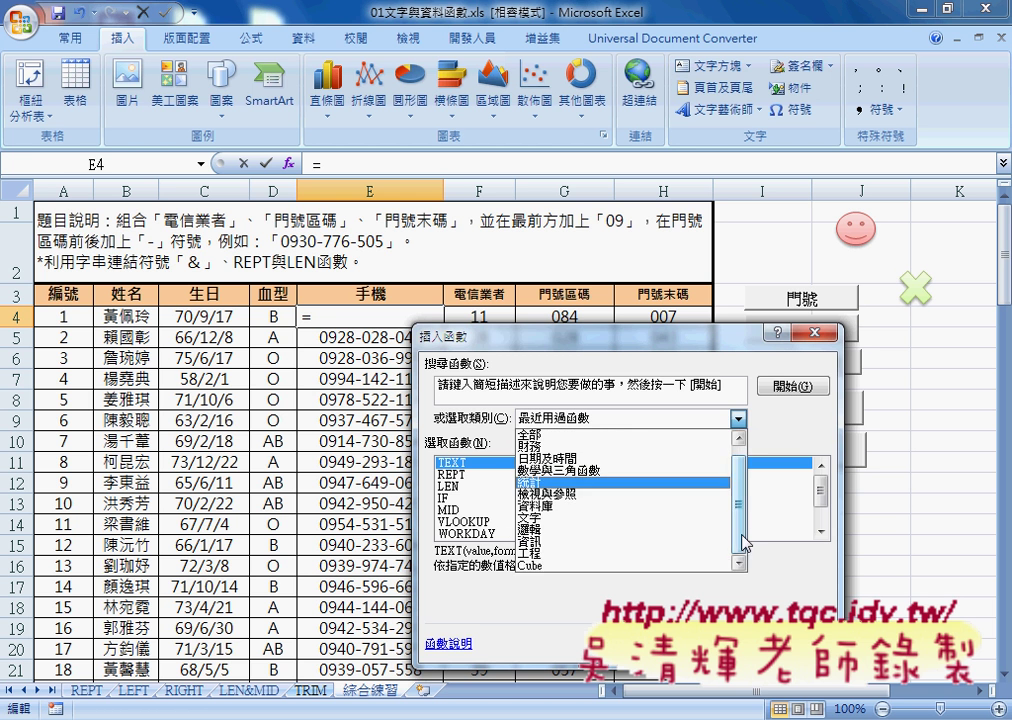
click(813, 591)
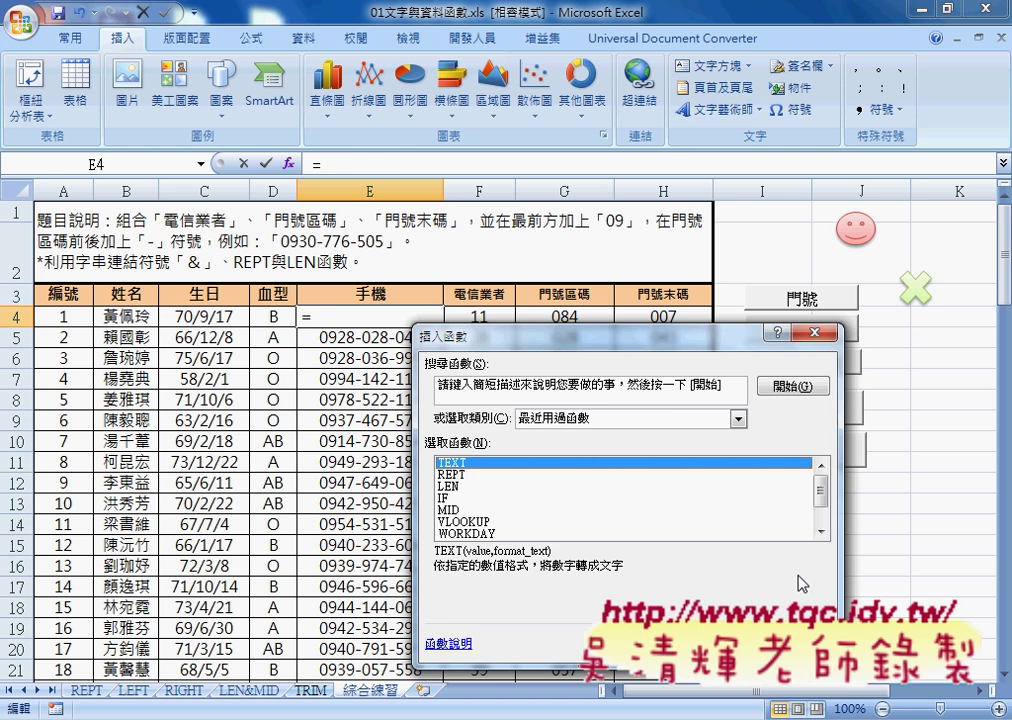
key(Escape)
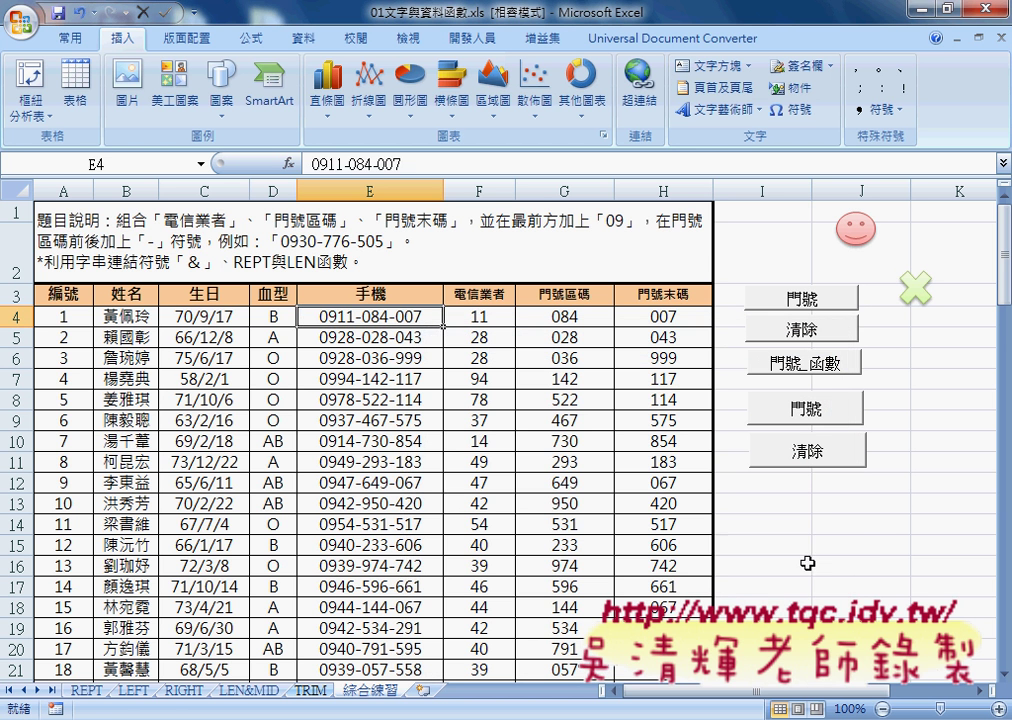
click(810, 552)
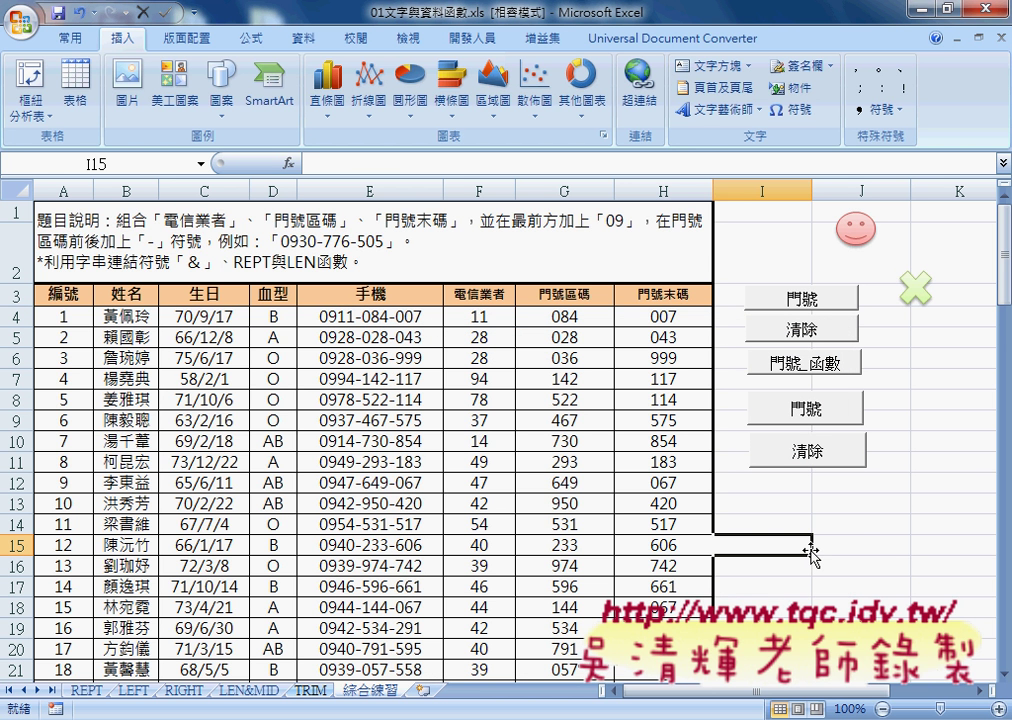